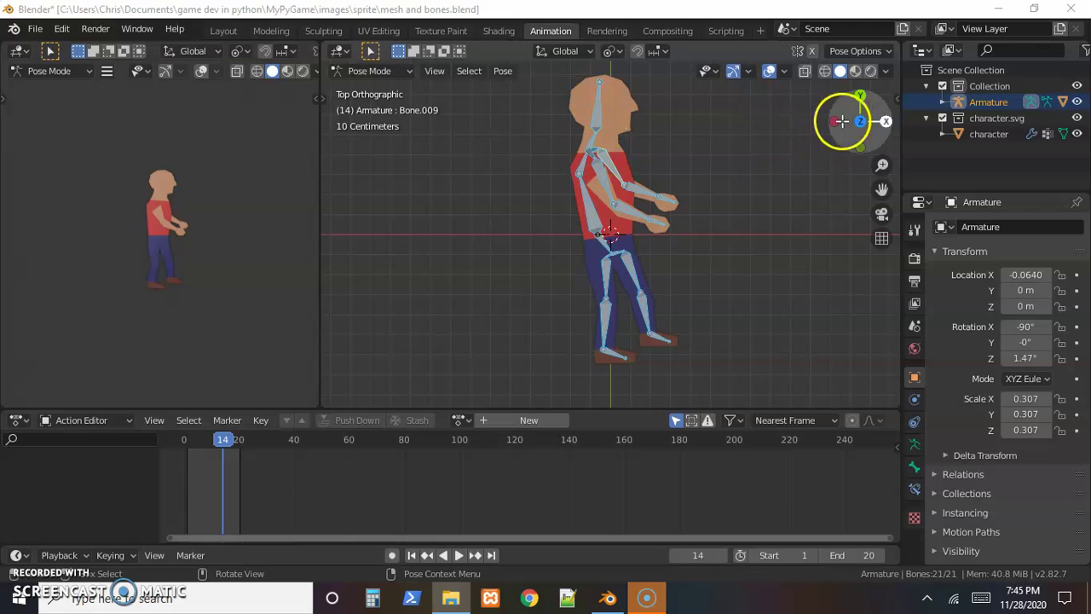
Switch to the Layout workspace and add a camera to the scene with the rigged character
left_click(964, 103)
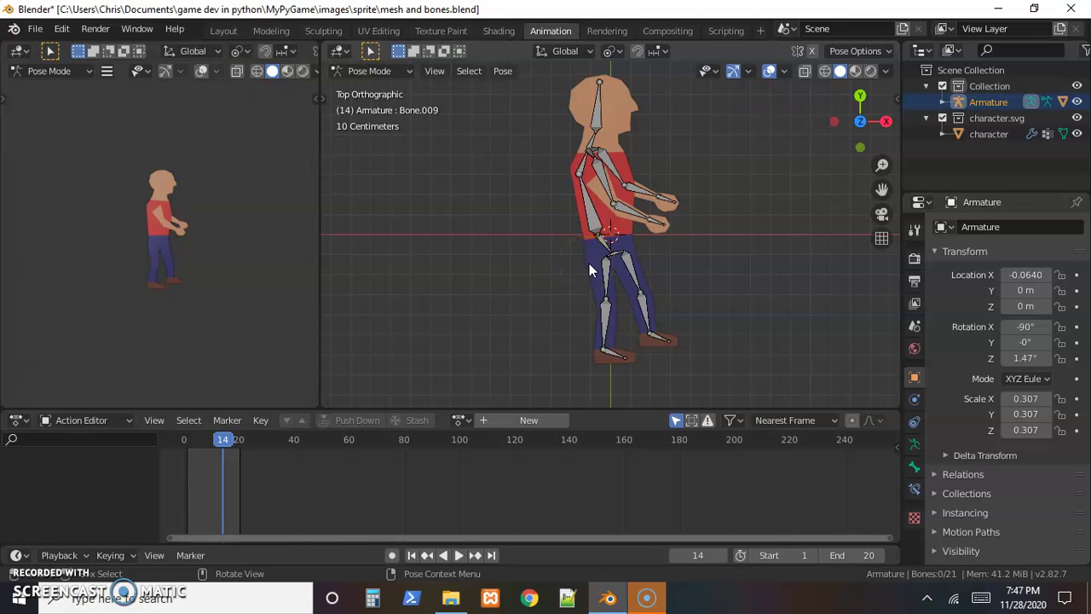
left_click(225, 31)
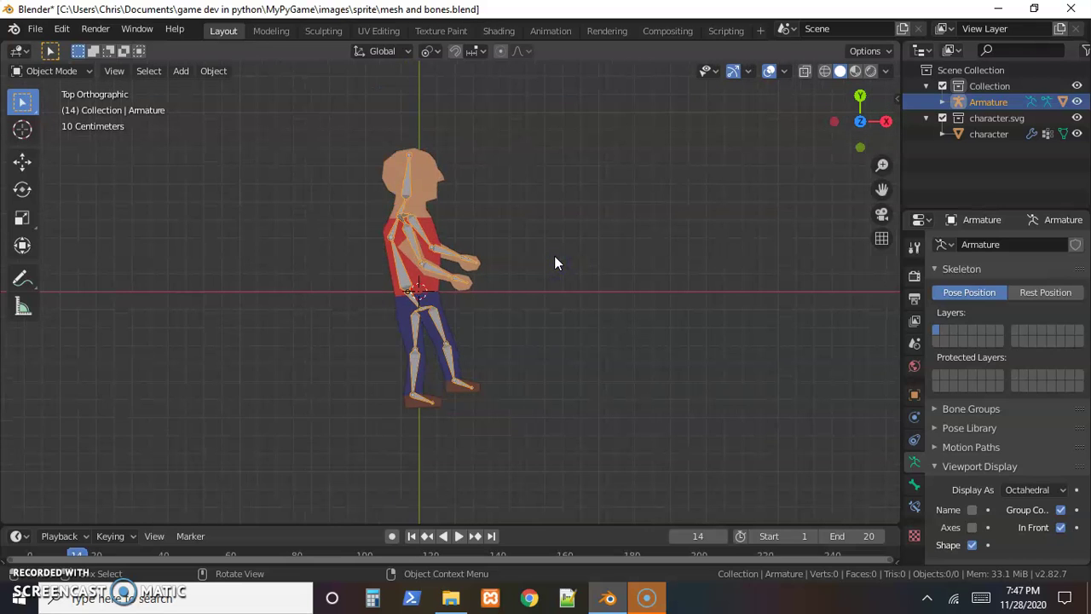
left_click(211, 71)
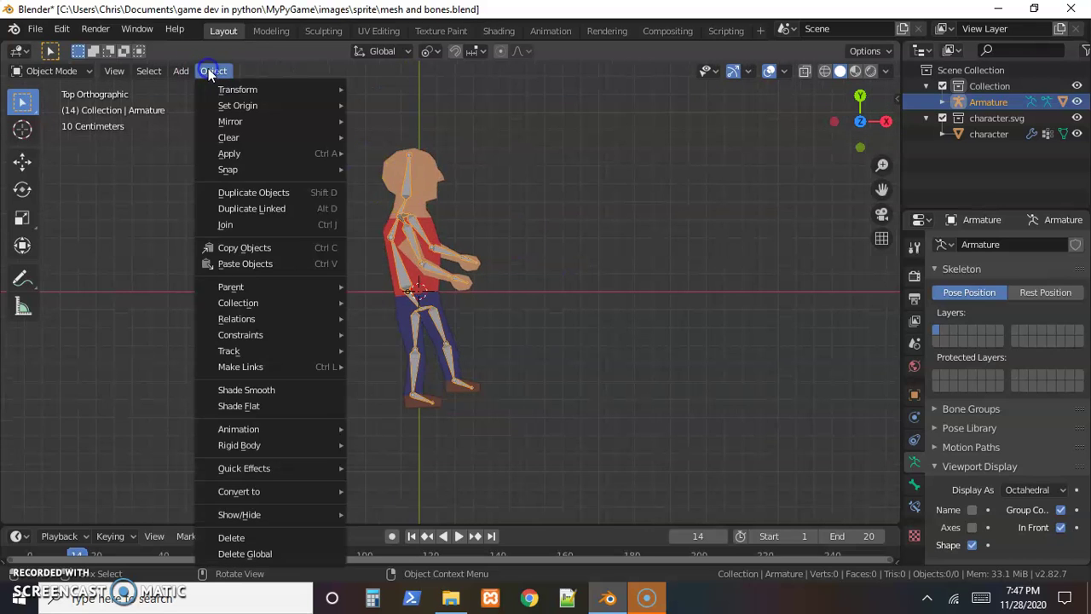
mouse_move(214, 80)
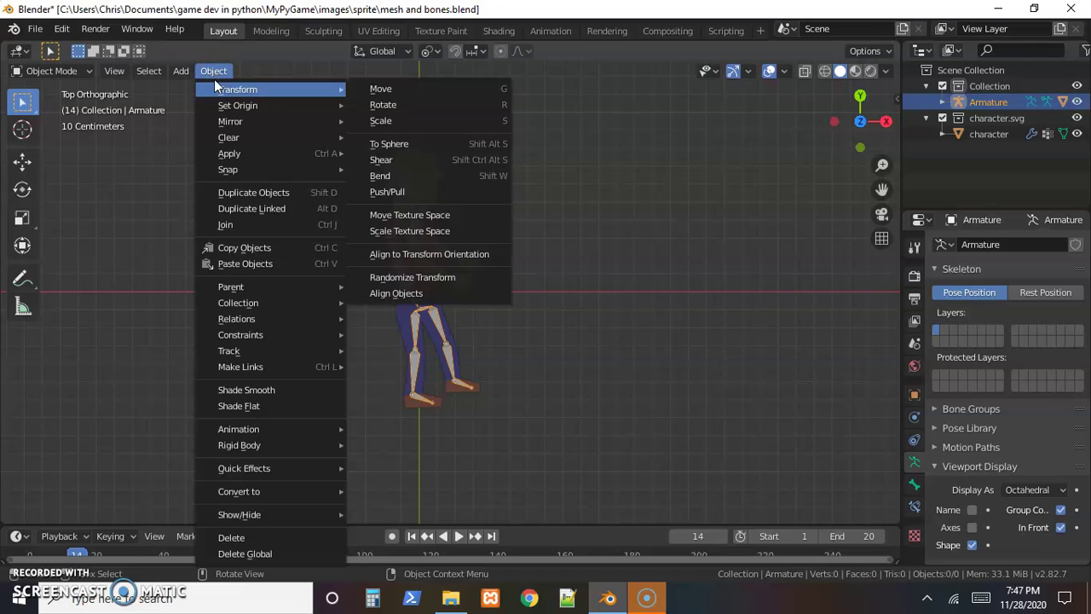
mouse_move(180, 69)
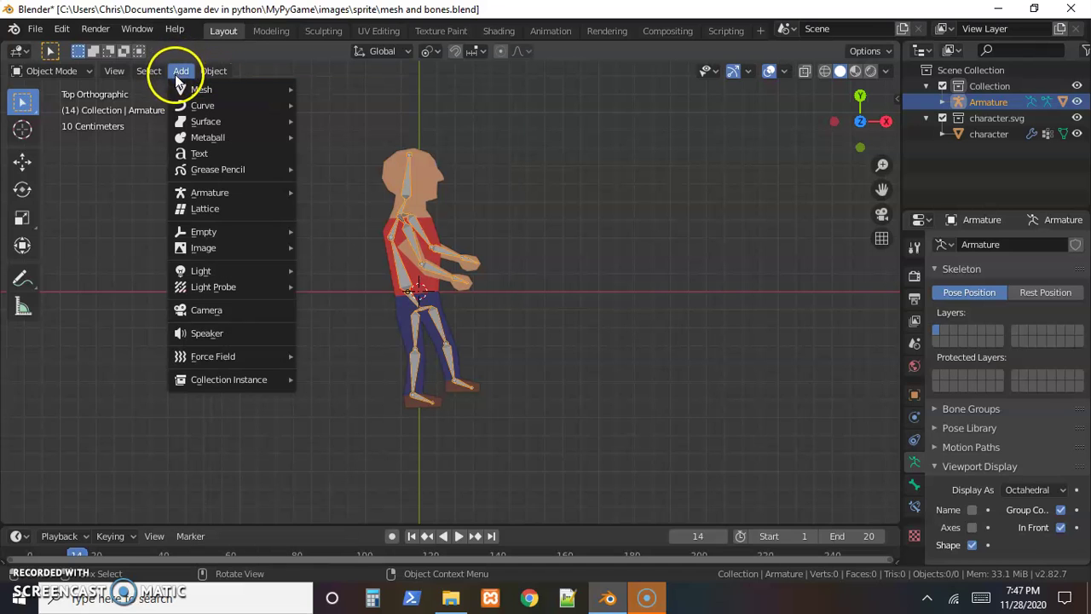
left_click(195, 312)
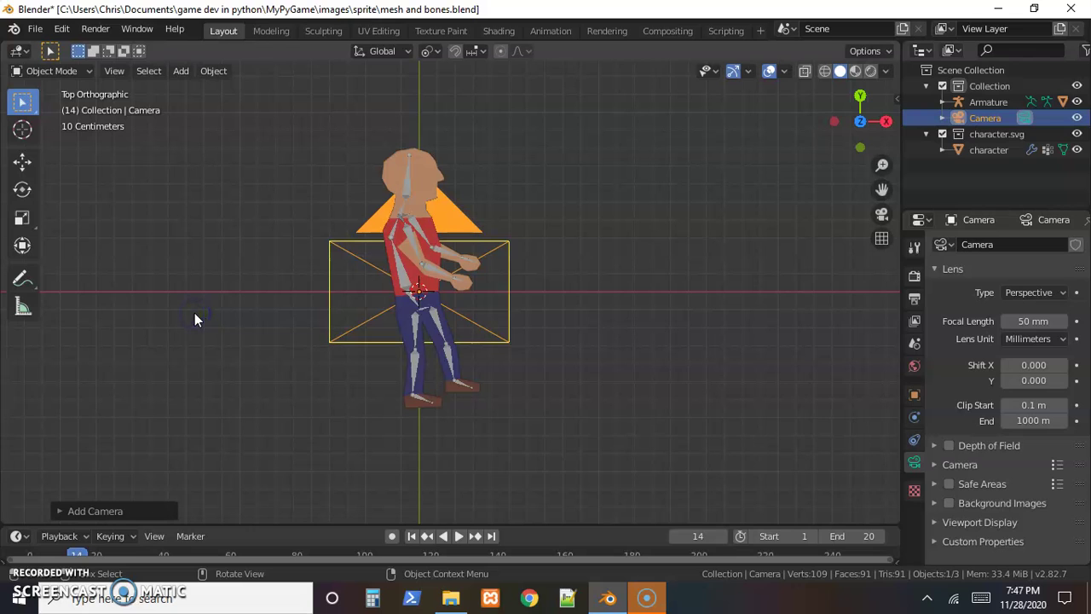
Raise the camera straight above the character along the Z axis to about 4.2 m
left_click(915, 394)
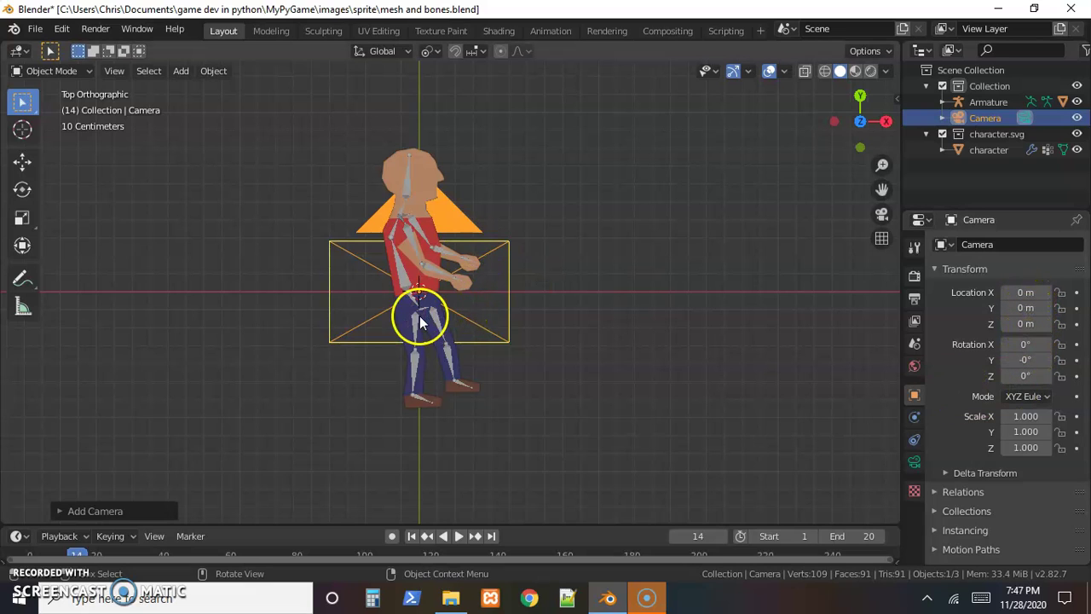
scroll(452, 282, "down", 4)
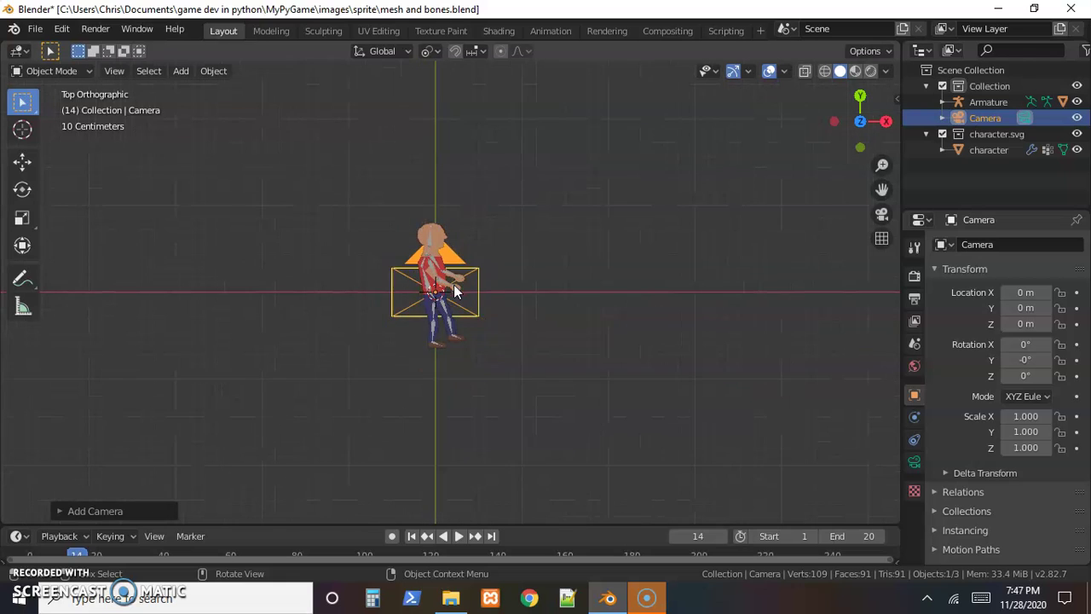
middle_click_drag(636, 280, 591, 305)
left_click(835, 139)
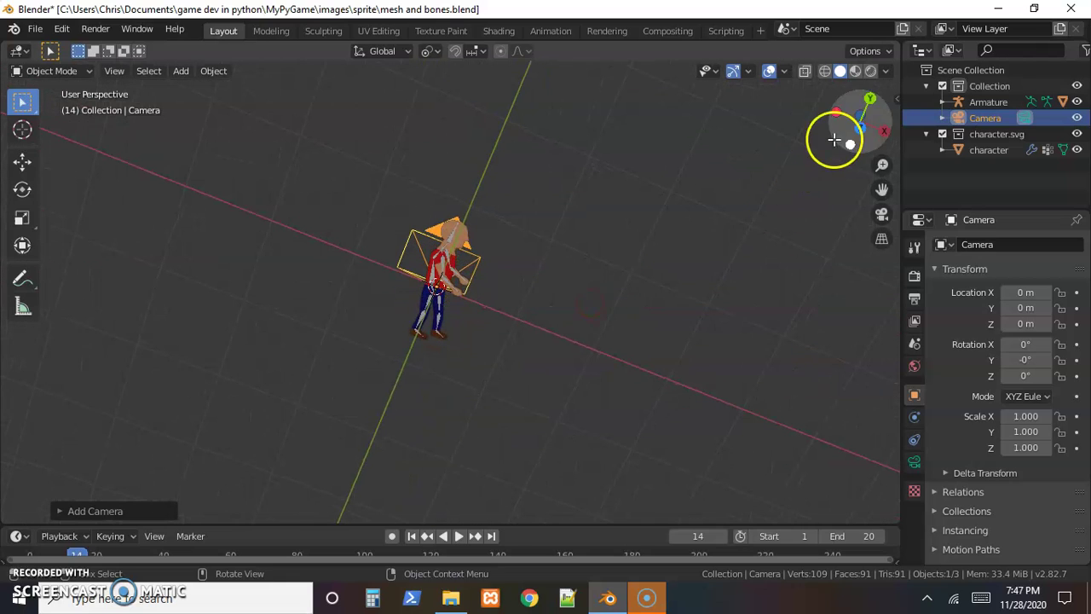
middle_click_drag(601, 349, 383, 438)
middle_click_drag(585, 267, 476, 329)
left_click(894, 128)
left_click_drag(878, 123, 853, 152)
middle_click_drag(517, 353, 512, 407)
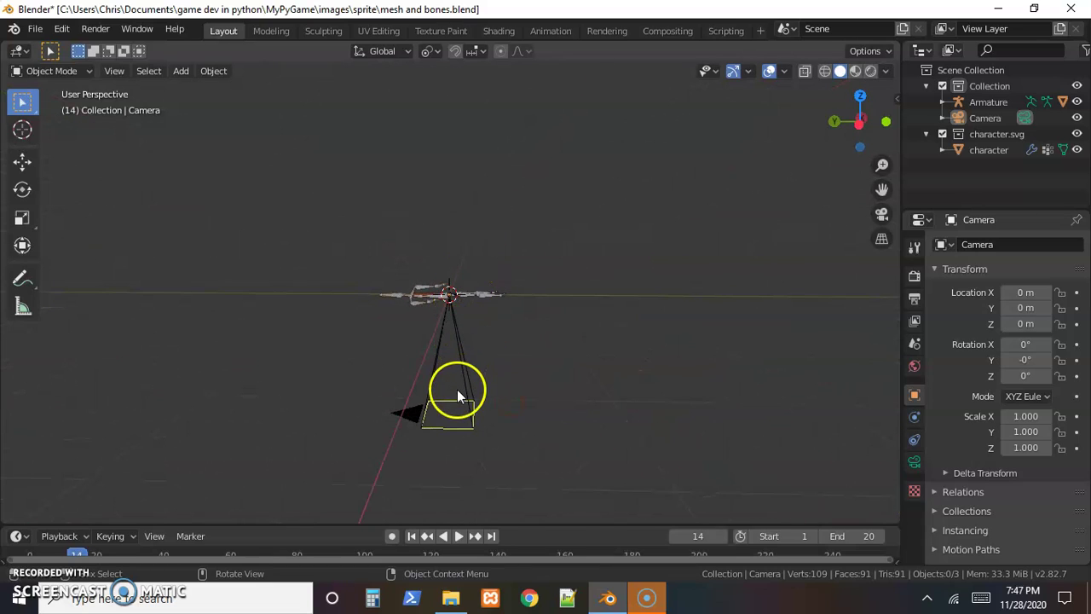
left_click(23, 162)
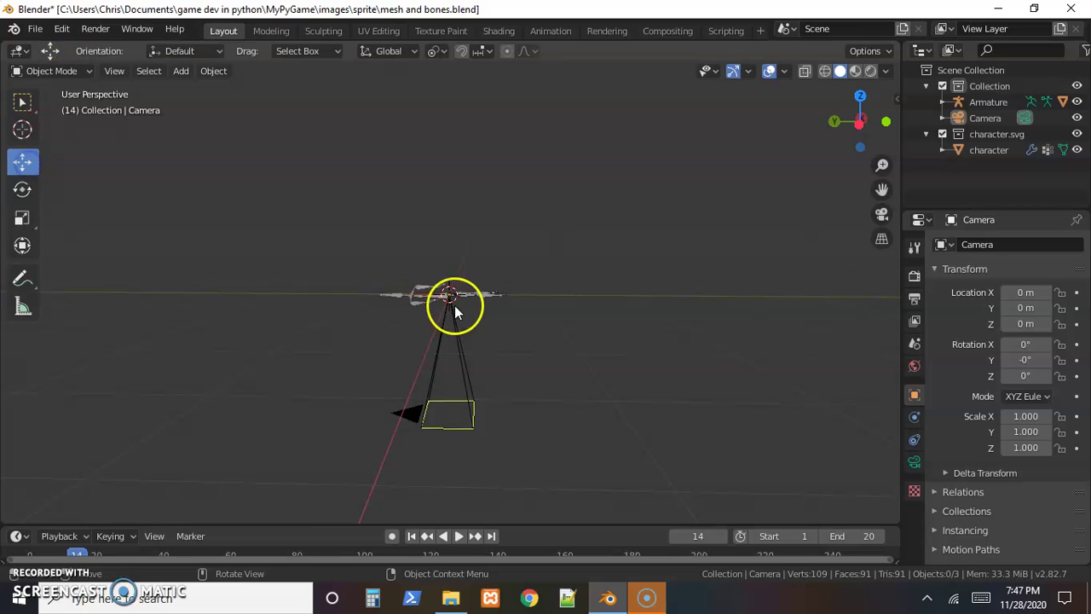
left_click(472, 433)
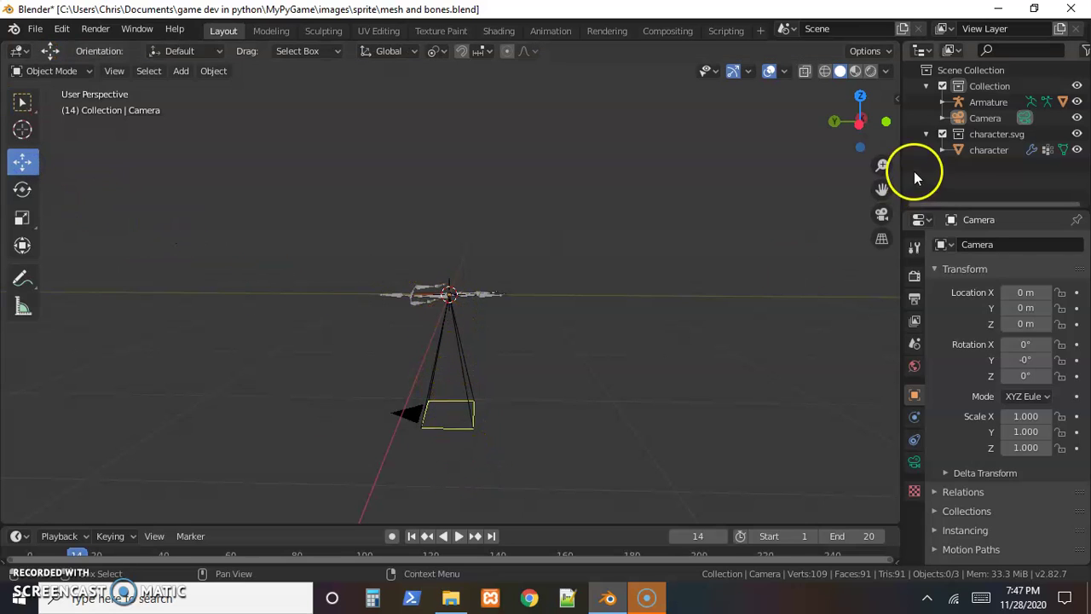
left_click(984, 118)
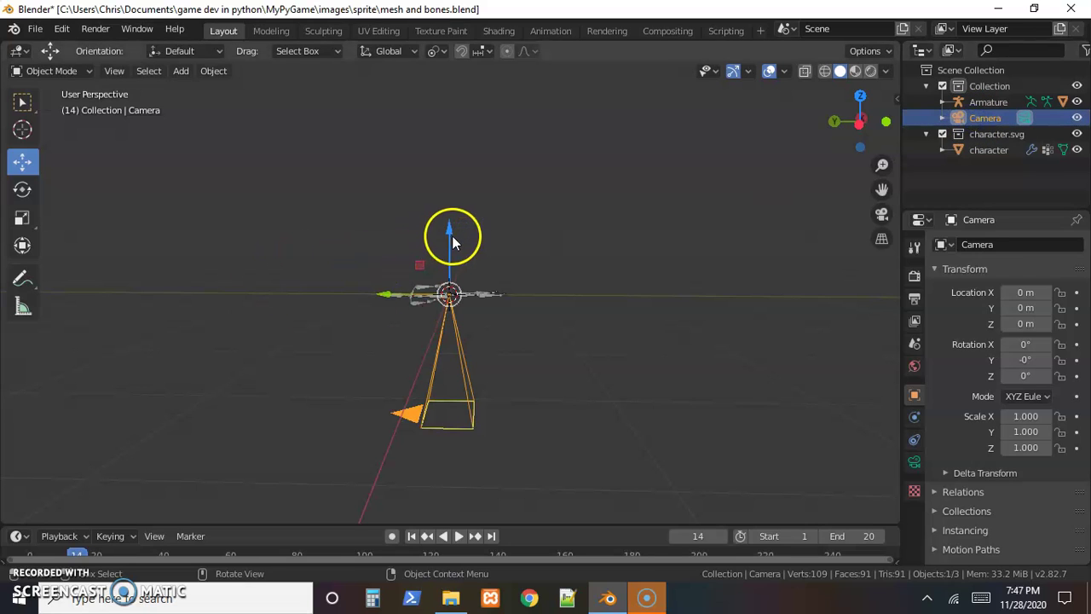
left_click_drag(446, 229, 465, 64)
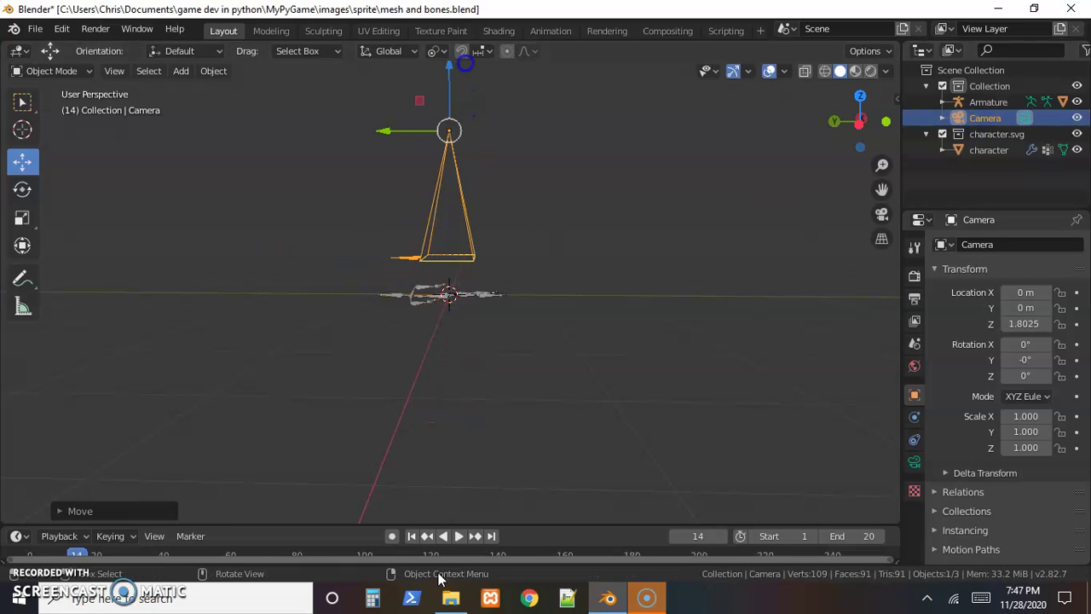
scroll(470, 350, "down", 3)
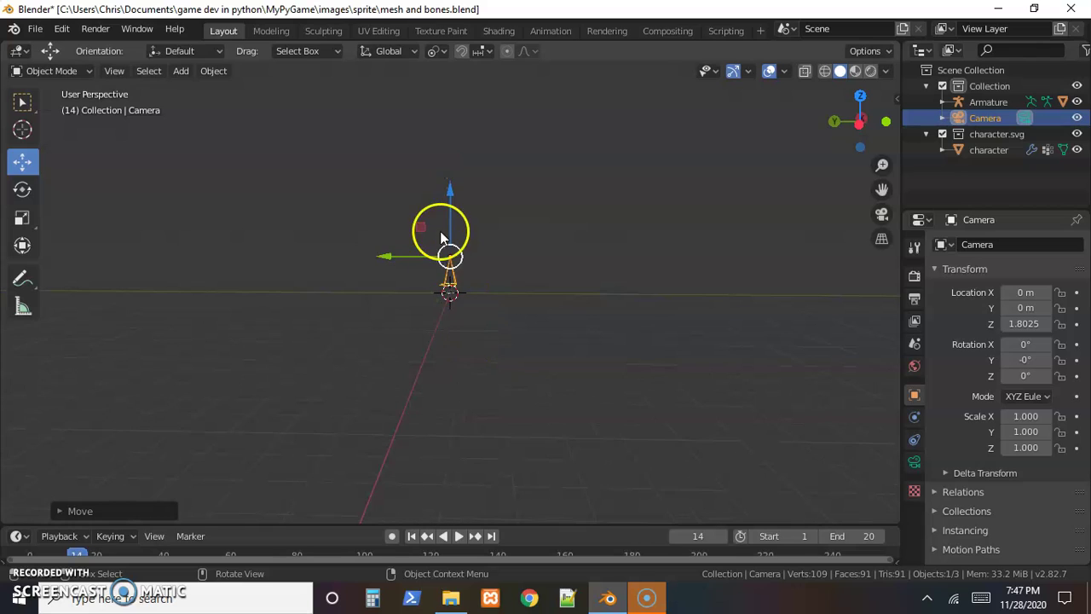
left_click_drag(449, 193, 449, 147)
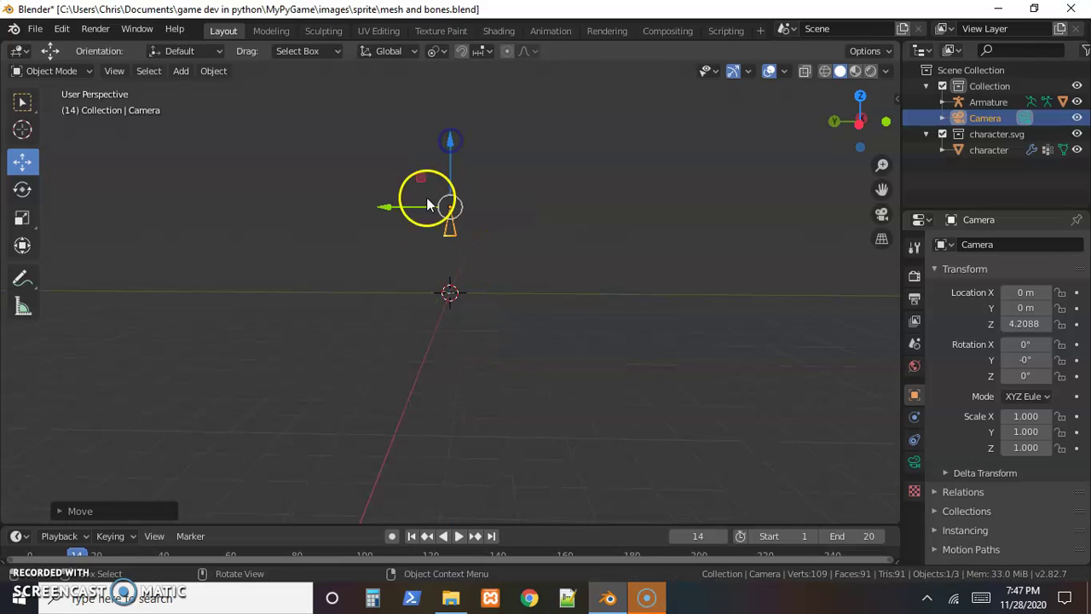
Show the character through the active camera
left_click(114, 72)
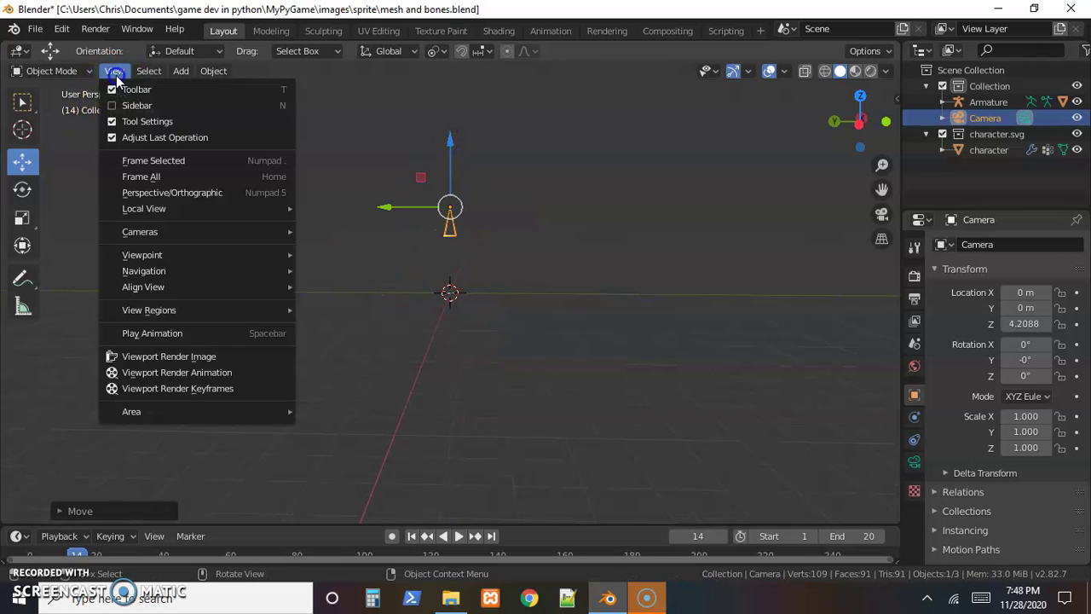
mouse_move(139, 230)
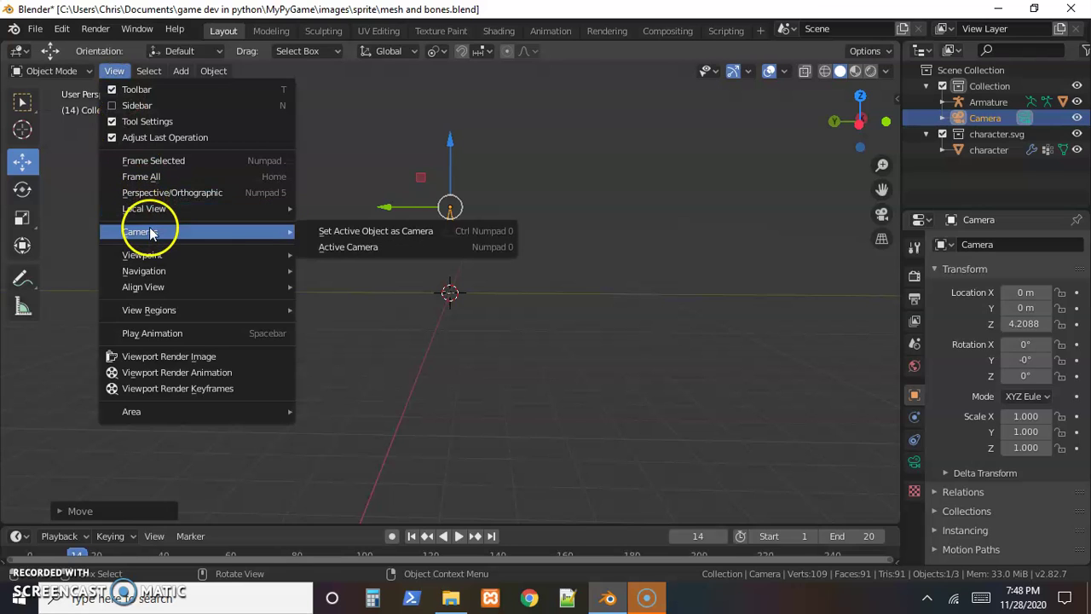
left_click(349, 249)
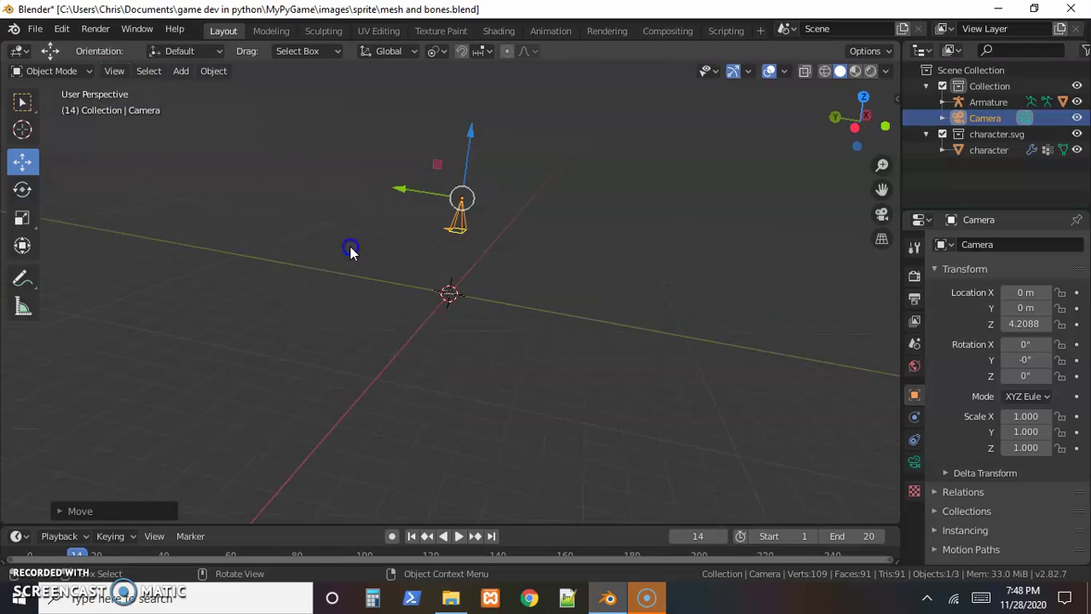
left_click(432, 359)
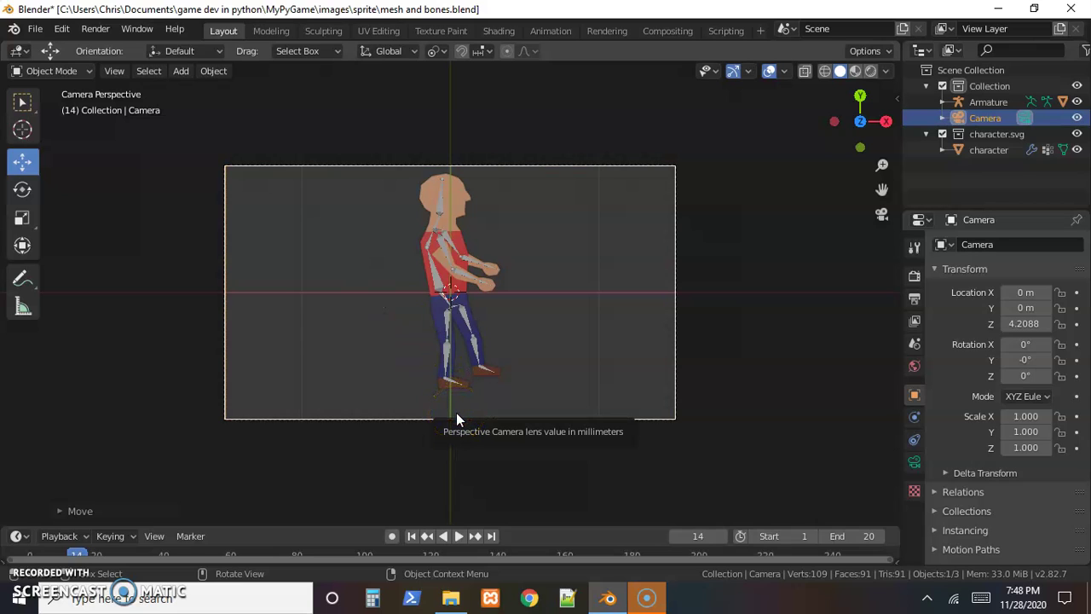
left_click(459, 288)
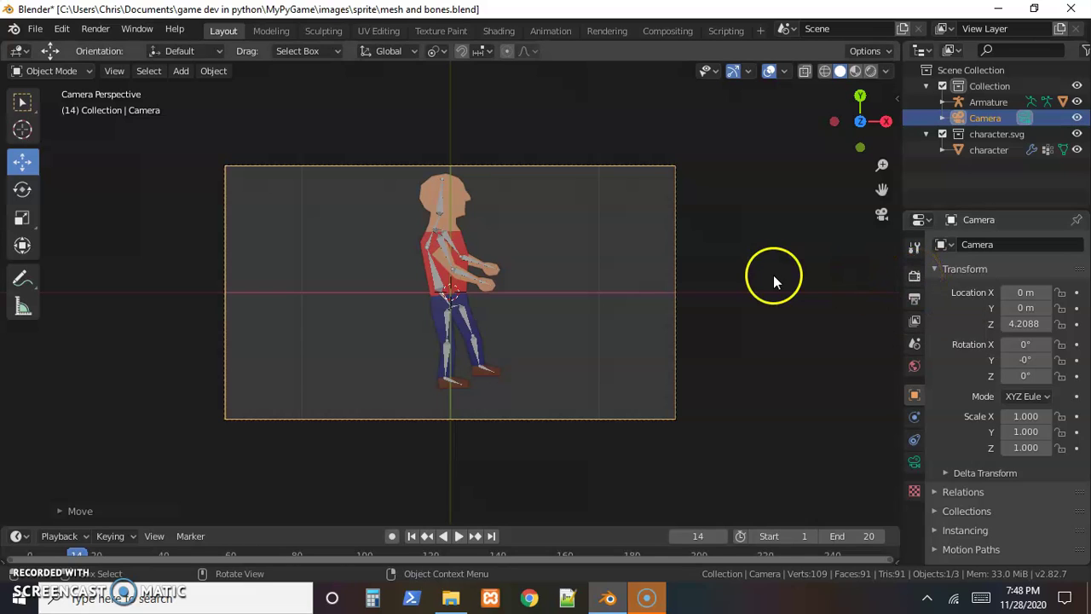
Enable the Transparent film option in the scene's render settings
left_click(914, 279)
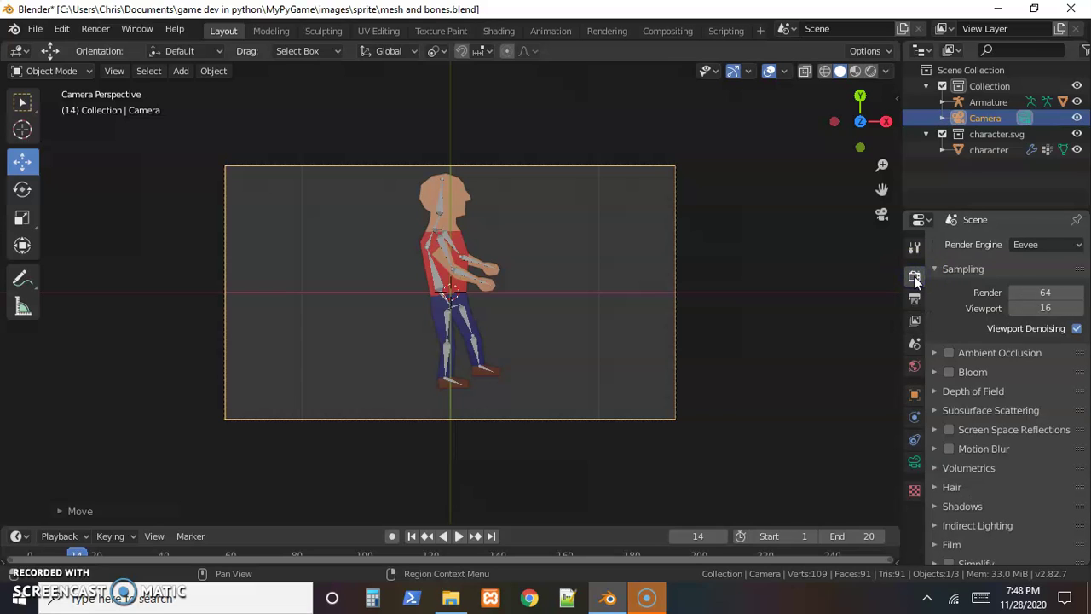
scroll(983, 439, "down", 2)
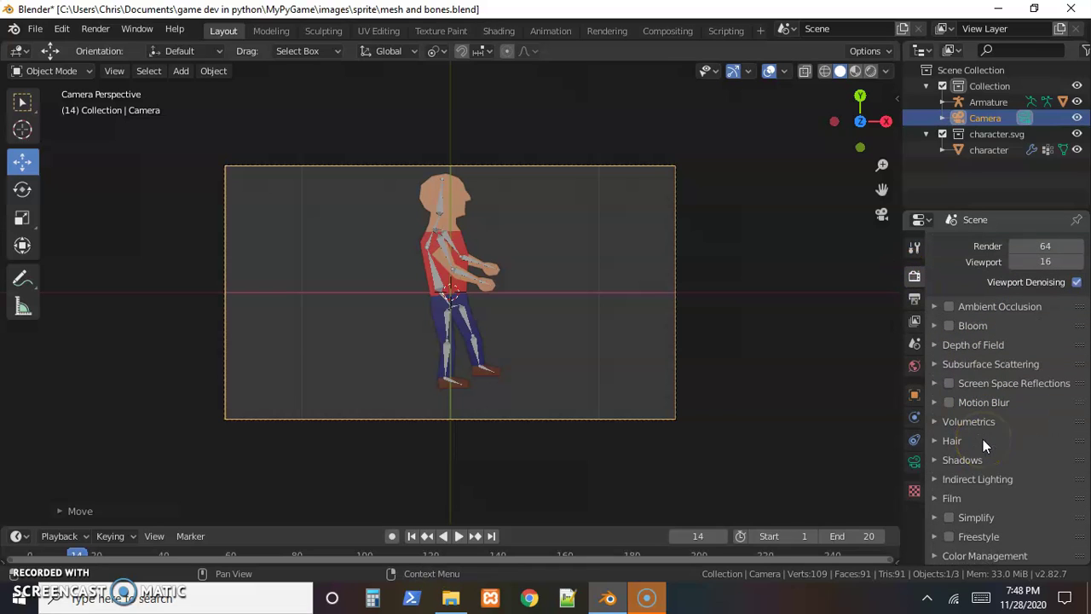
left_click(941, 501)
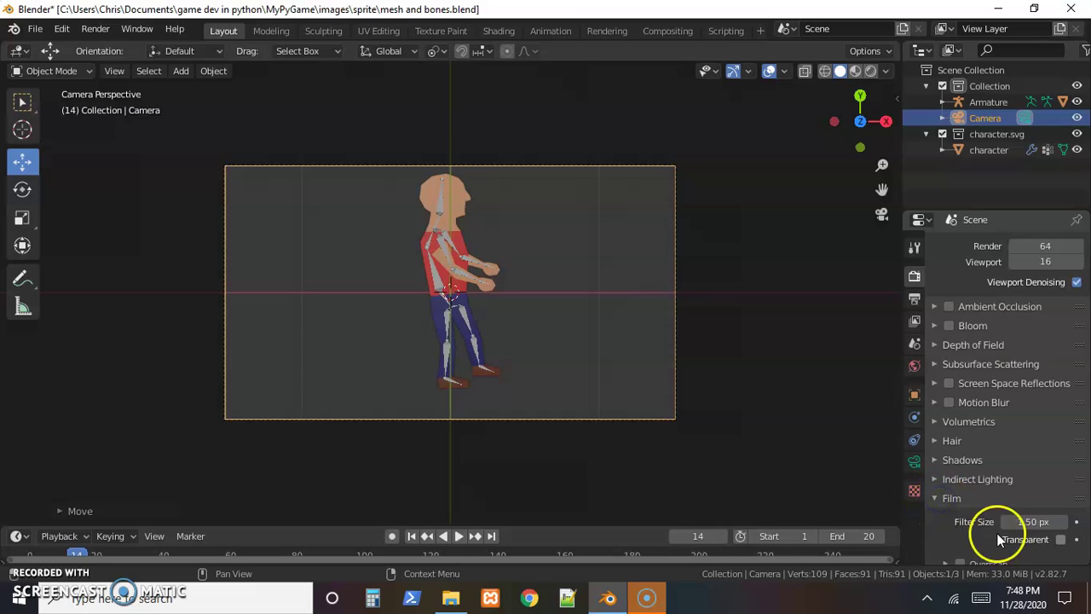
left_click(1060, 541)
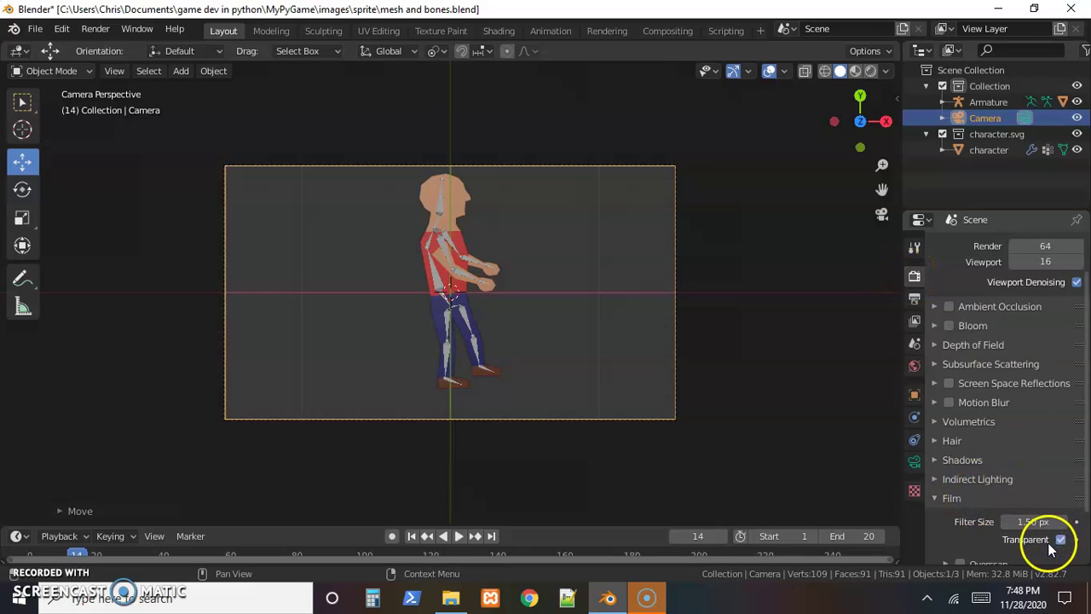
Hide the armature in the viewport and set the output's X resolution to 250 px
left_click(914, 299)
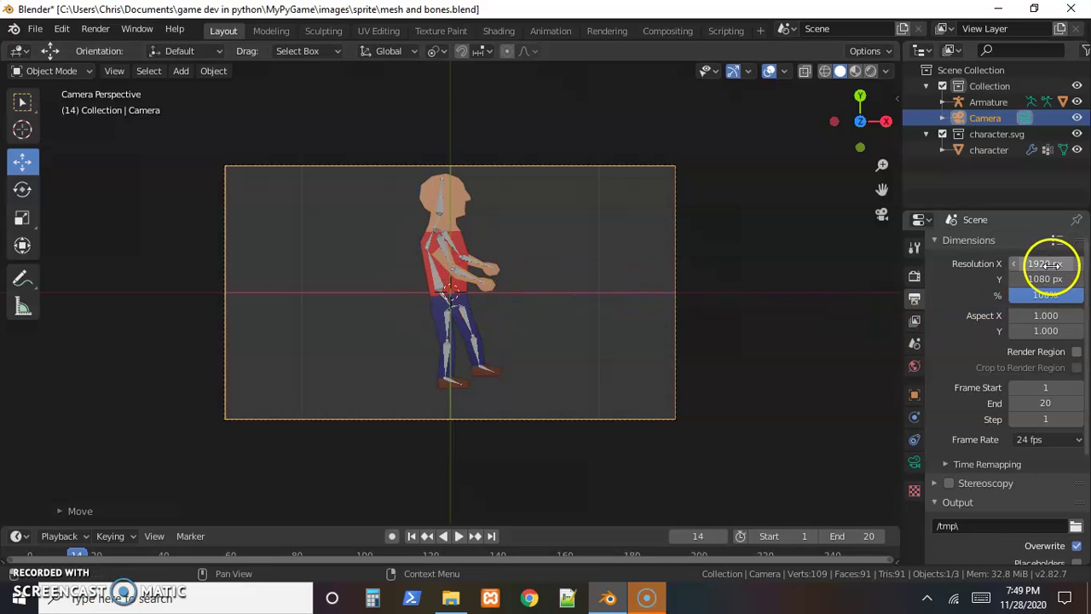
left_click(1076, 102)
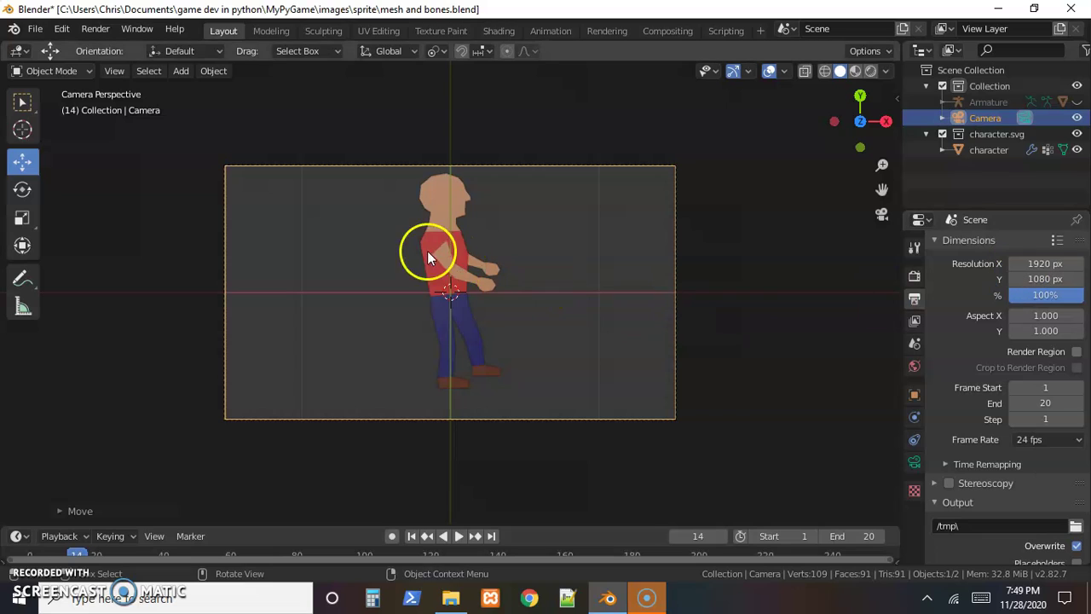
left_click(1046, 264)
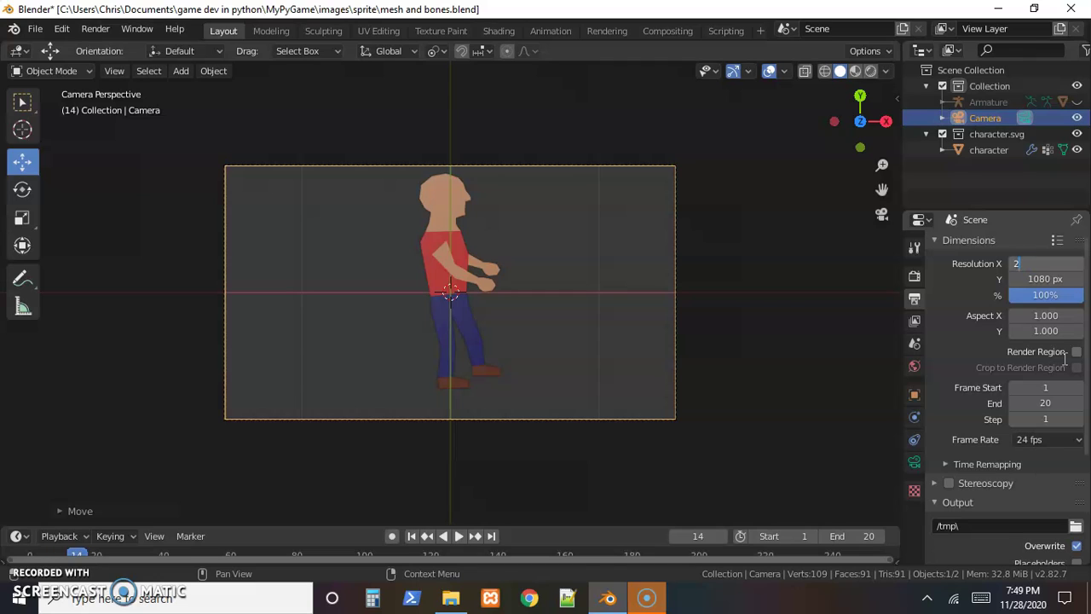
left_click(930, 463)
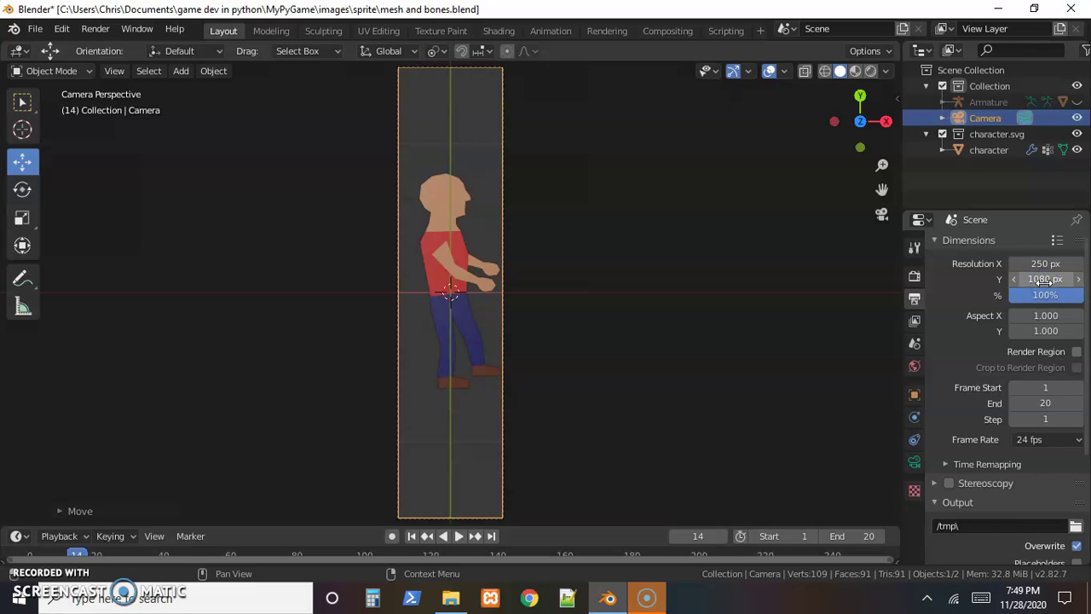
Try output Y resolutions of 400, 300 and 500 px
left_click(1046, 281)
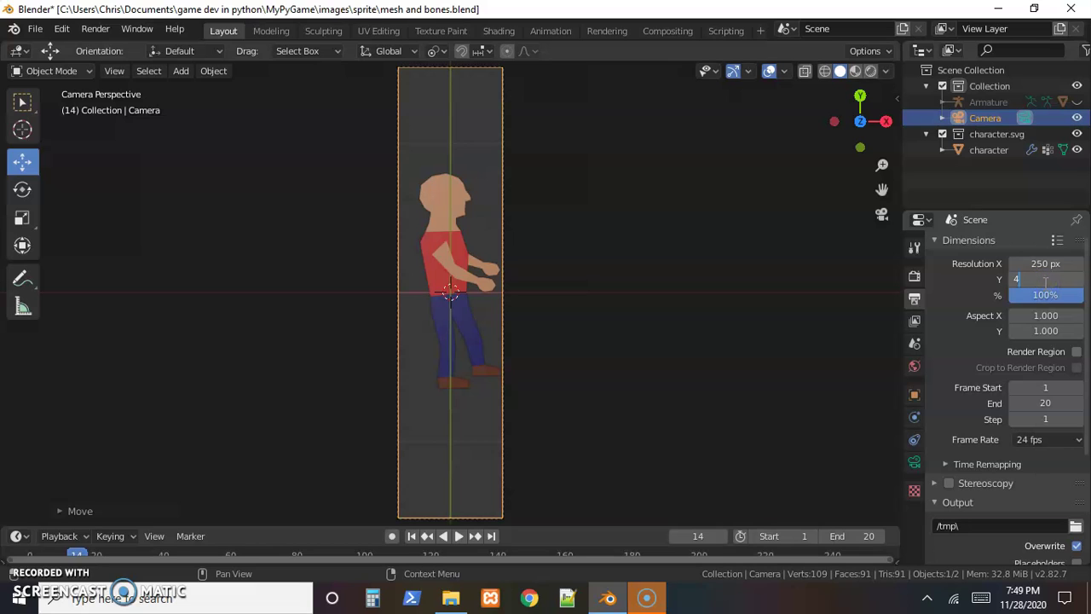
key("Return")
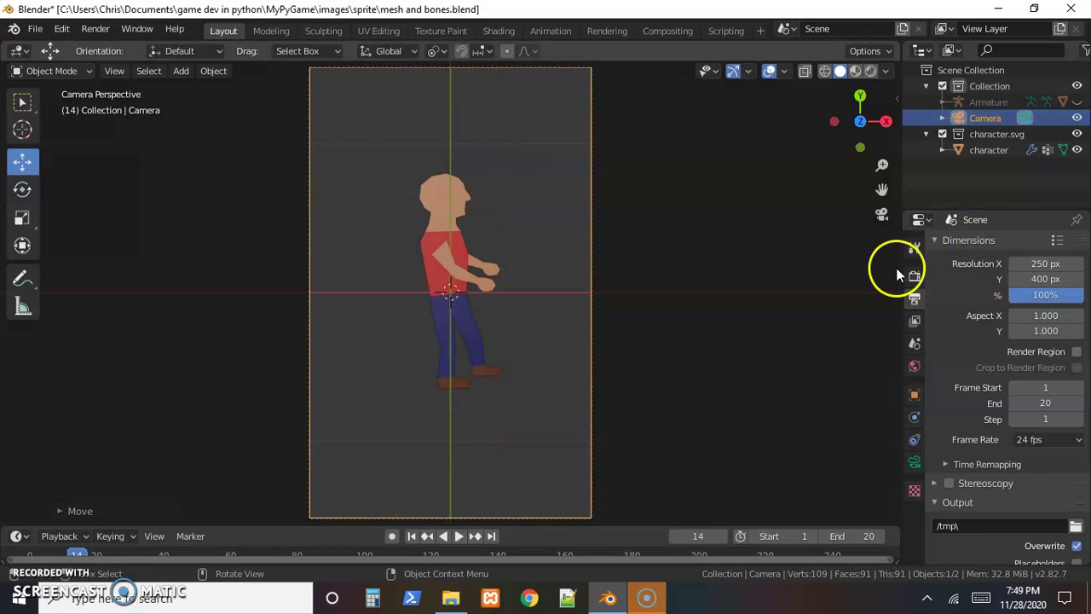
left_click(1033, 281)
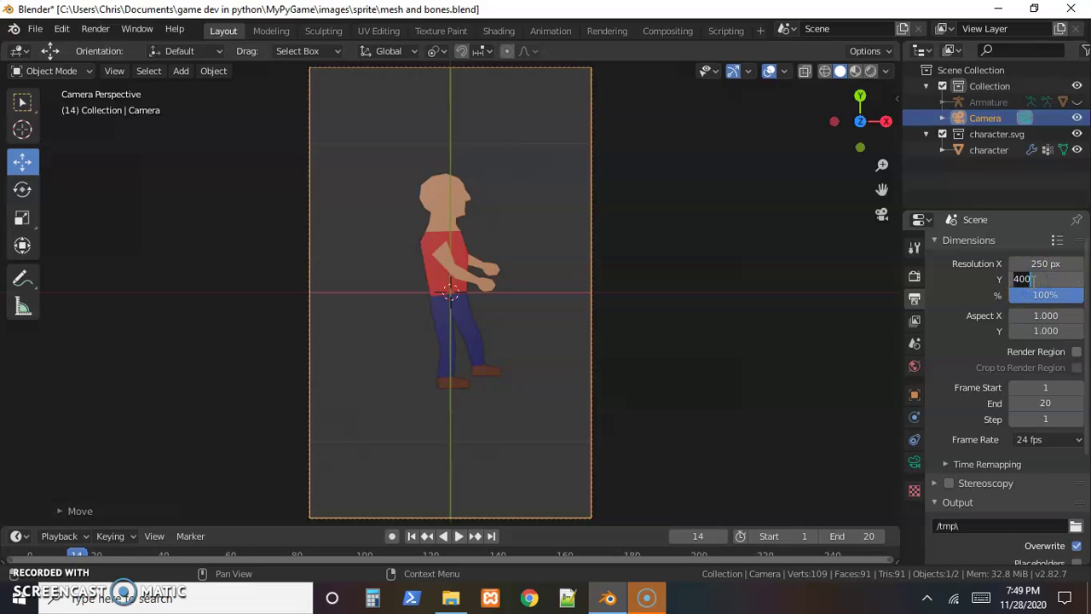
key("Return")
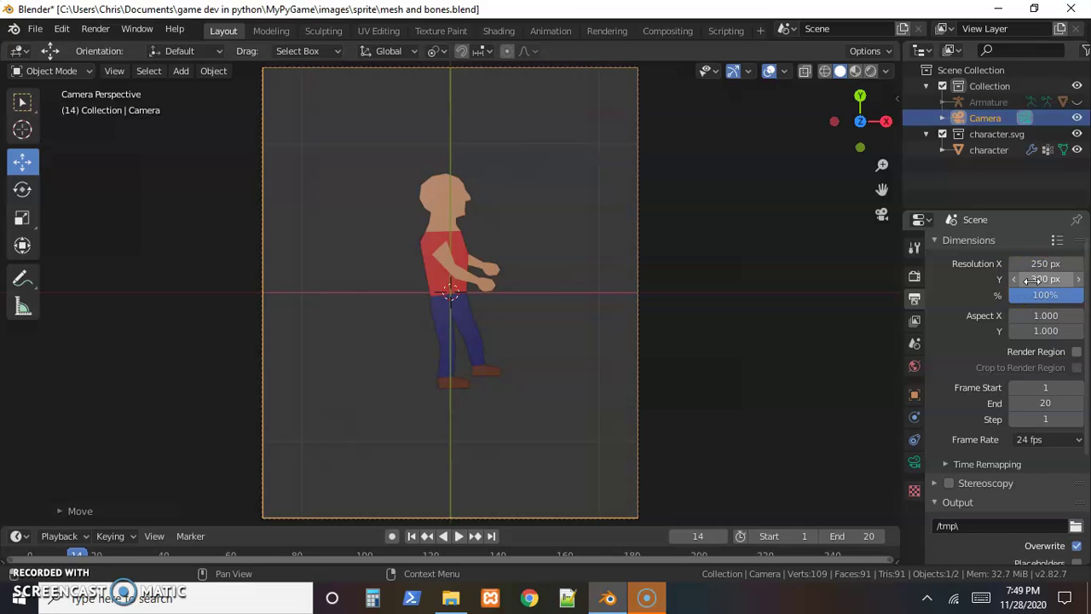
left_click(1031, 280)
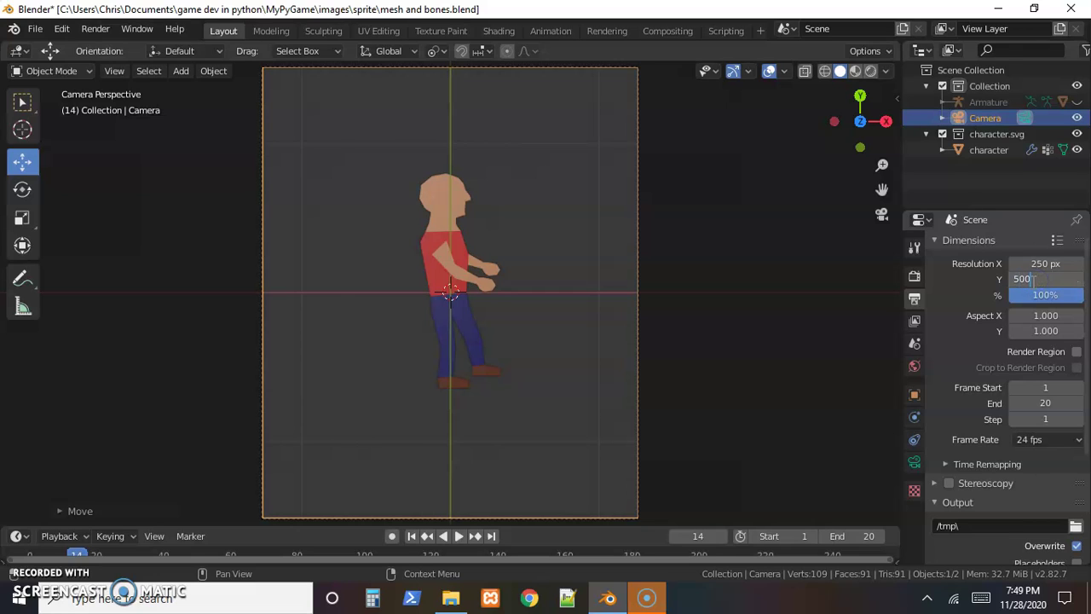
key("Return")
left_click(1031, 279)
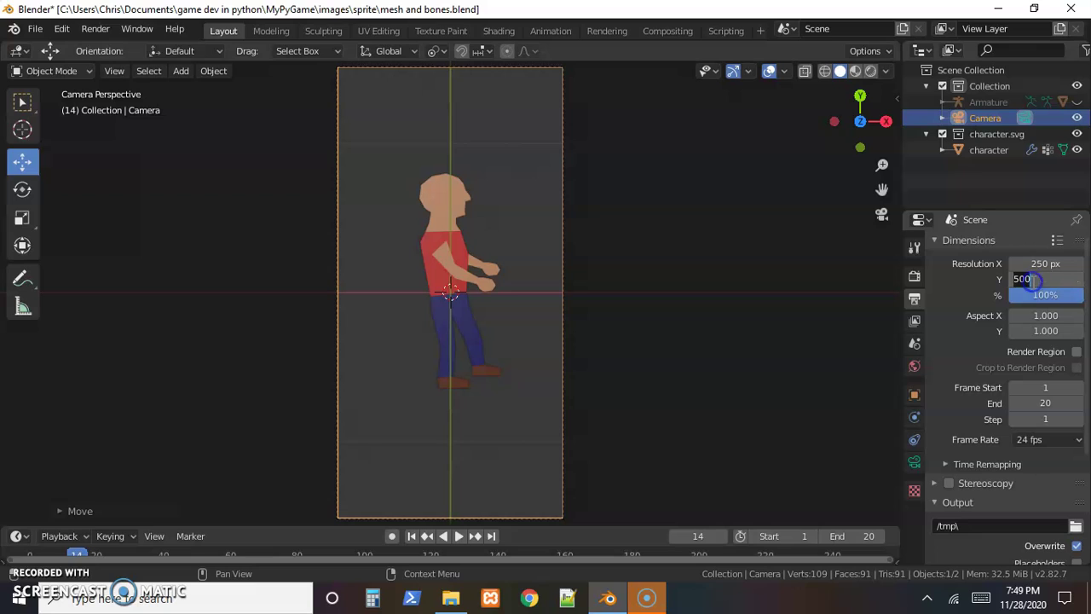
left_click(1038, 263)
left_click(1039, 278)
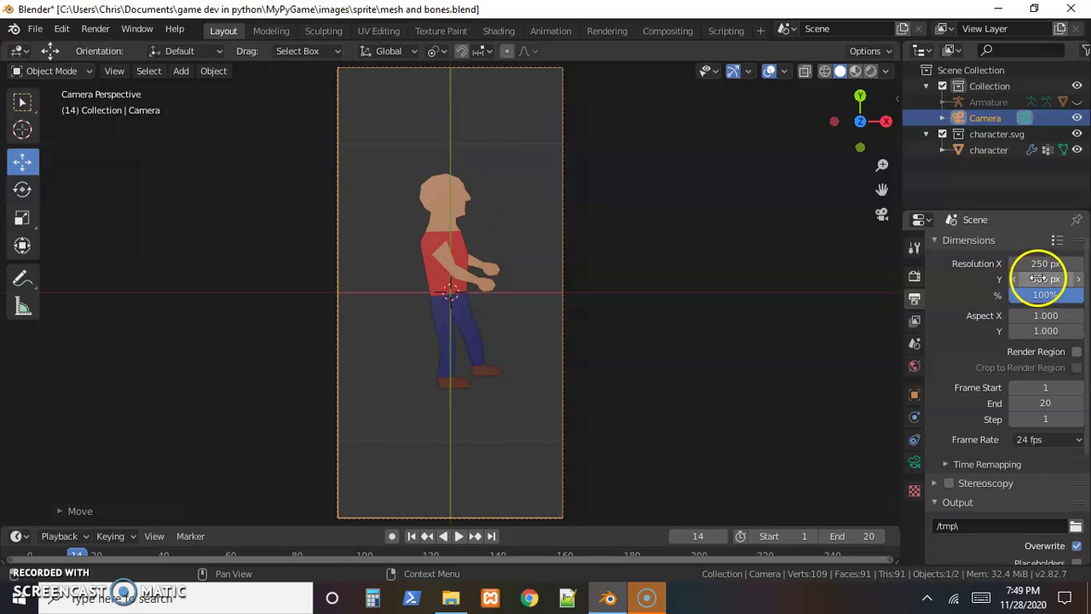
left_click(756, 295)
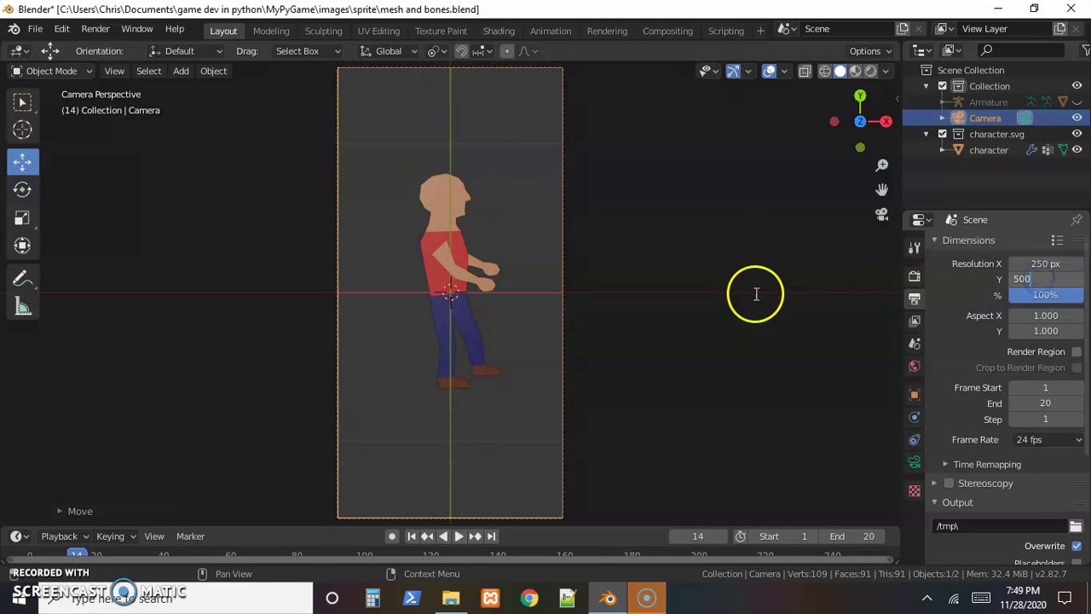
Set the output resolution to 739 px in Y and 500 px in X
left_click_drag(1045, 279, 64, 283)
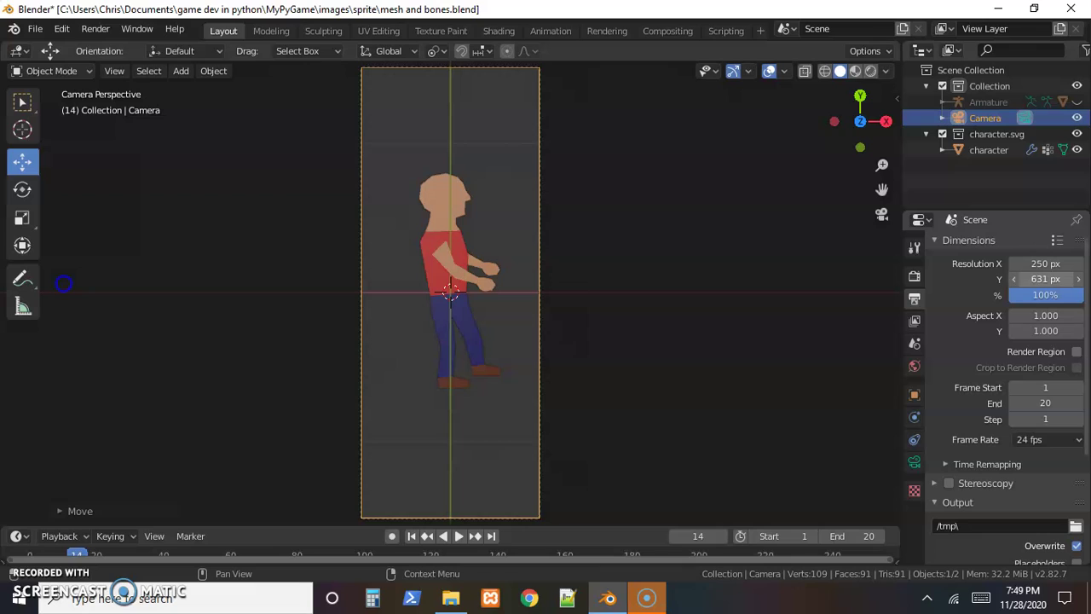
mouse_move(1043, 261)
left_mouse_down()
mouse_move(1027, 264)
mouse_move(1067, 278)
mouse_move(1035, 279)
mouse_move(1067, 284)
mouse_move(880, 307)
mouse_move(1066, 300)
mouse_move(9, 322)
mouse_move(1071, 243)
mouse_move(938, 268)
mouse_move(1042, 265)
left_mouse_up()
left_click(1042, 264)
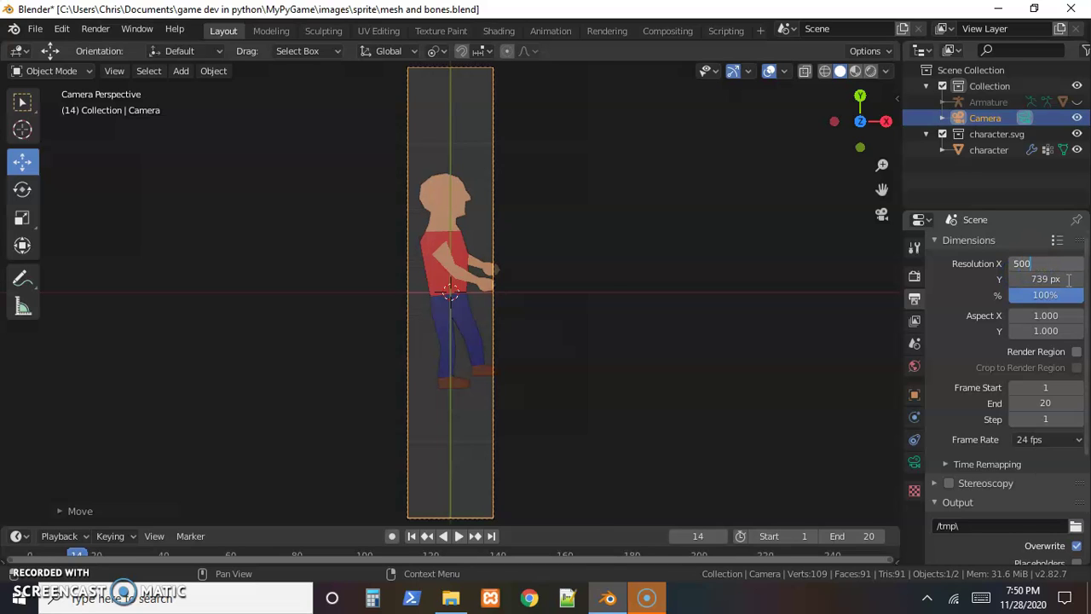
key("Return")
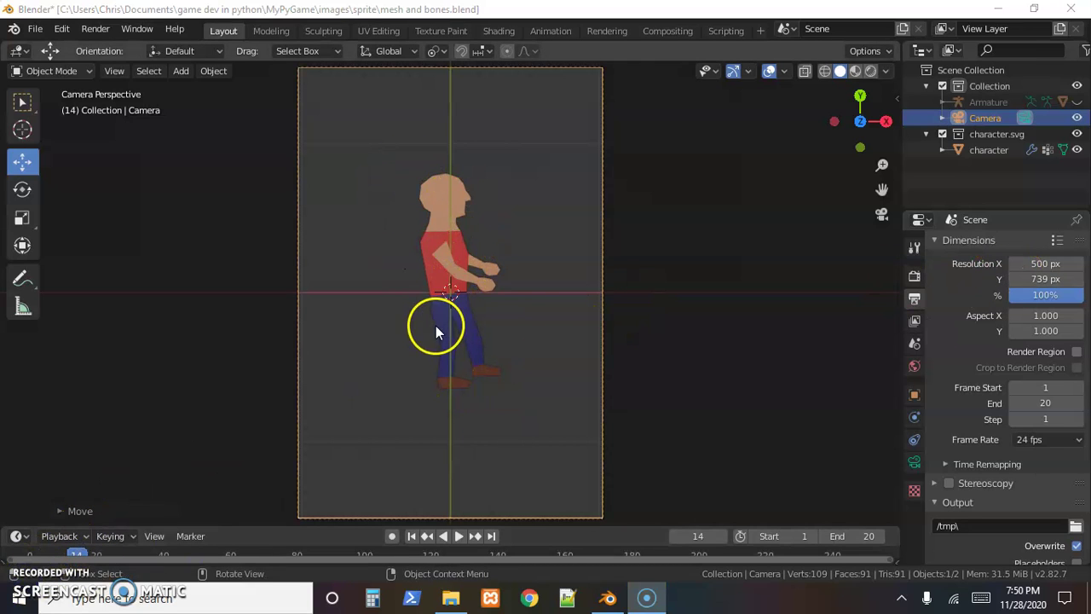
Leave the camera view, lower the camera along Z to about 3.4 m, and show the character through the active camera again
left_click(111, 73)
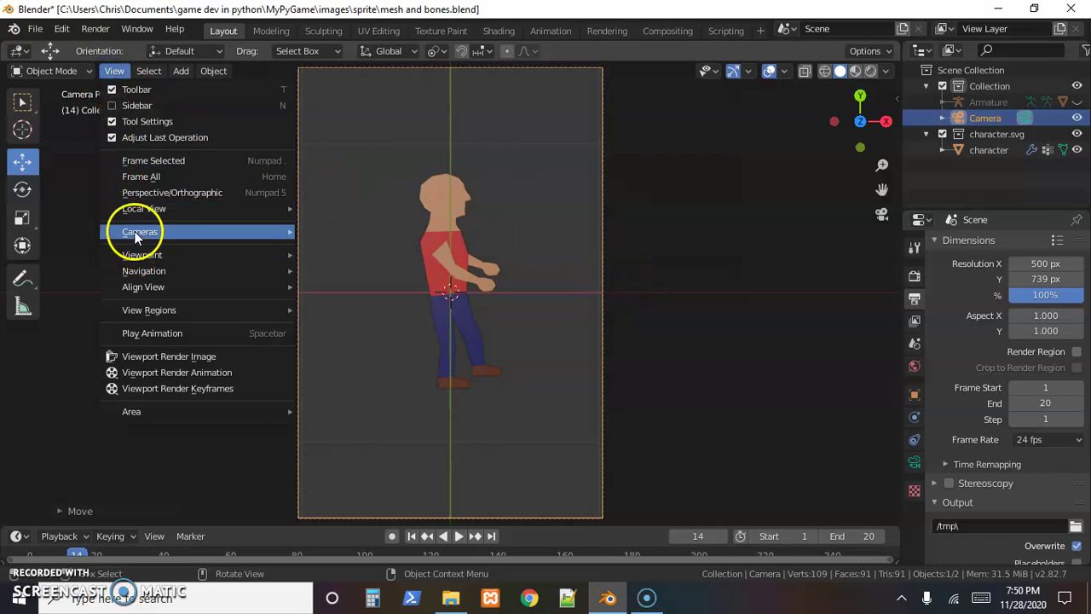
mouse_move(137, 236)
left_click(374, 249)
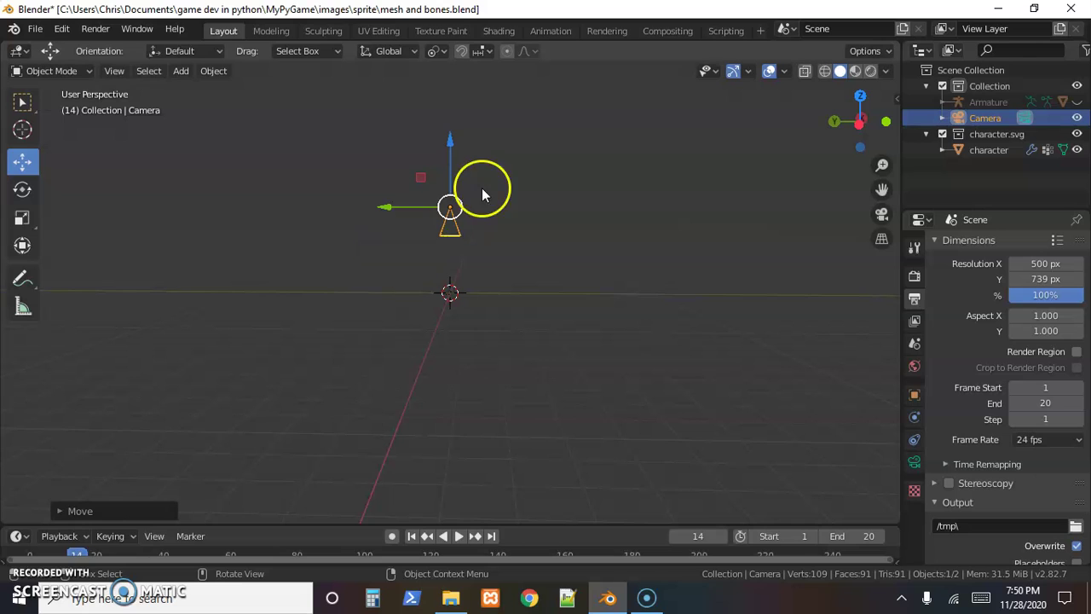
left_click_drag(452, 139, 451, 162)
left_click(72, 73)
left_click(114, 71)
left_click(115, 73)
left_click(114, 72)
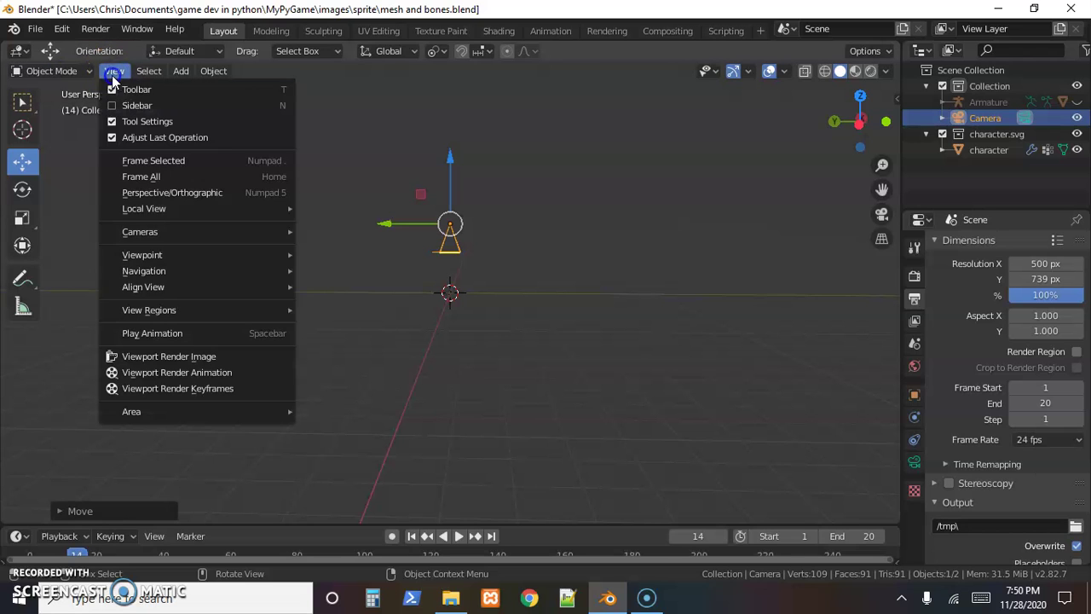
mouse_move(146, 230)
left_click(329, 243)
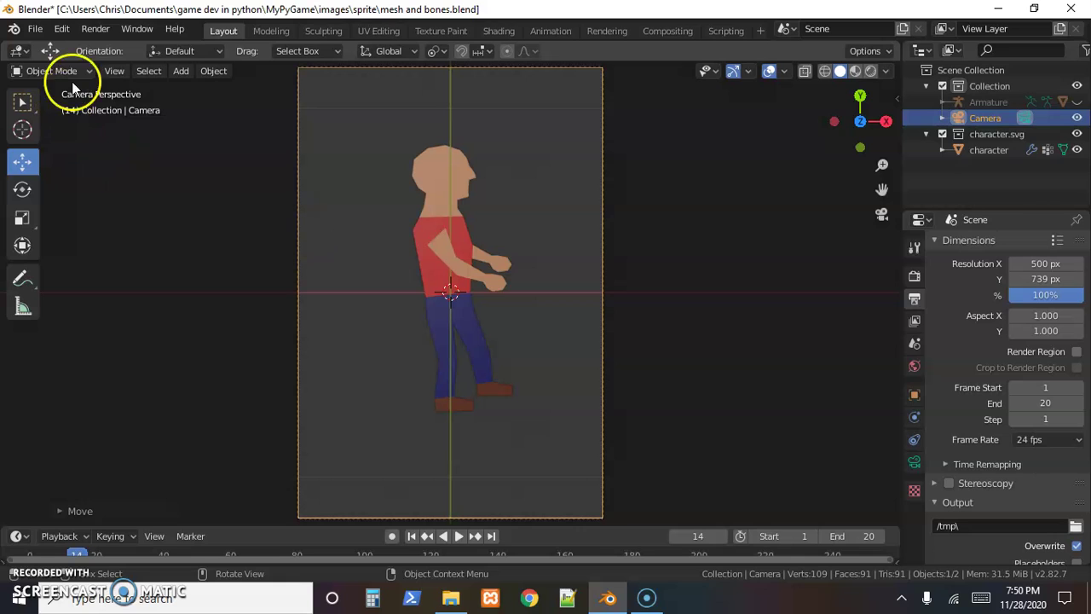
Lower the camera's Z location to about 2.32 m so the character fills the frame
left_click(107, 73)
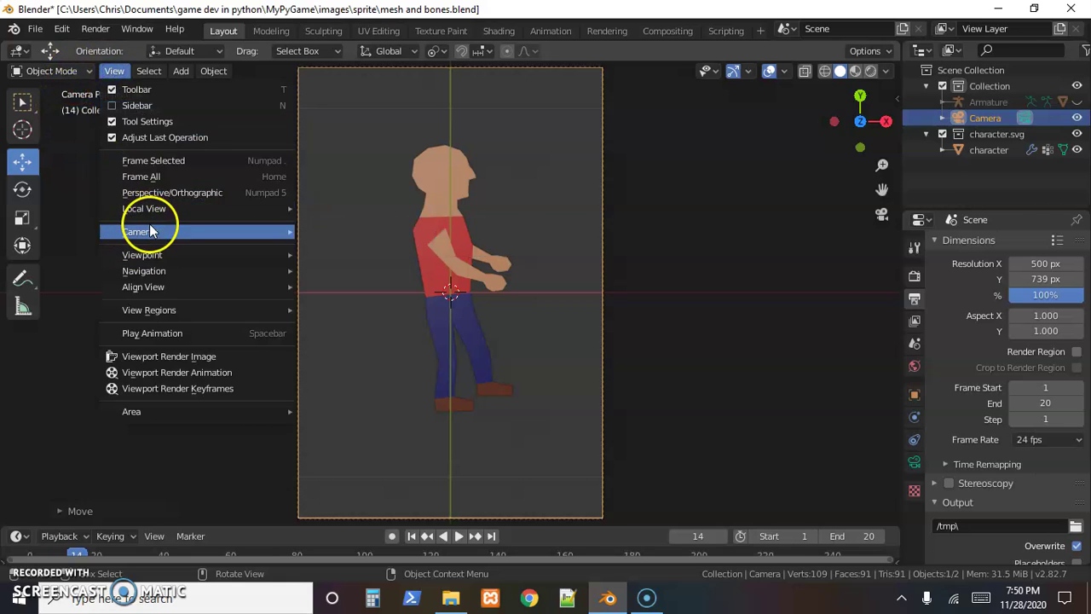
mouse_move(162, 213)
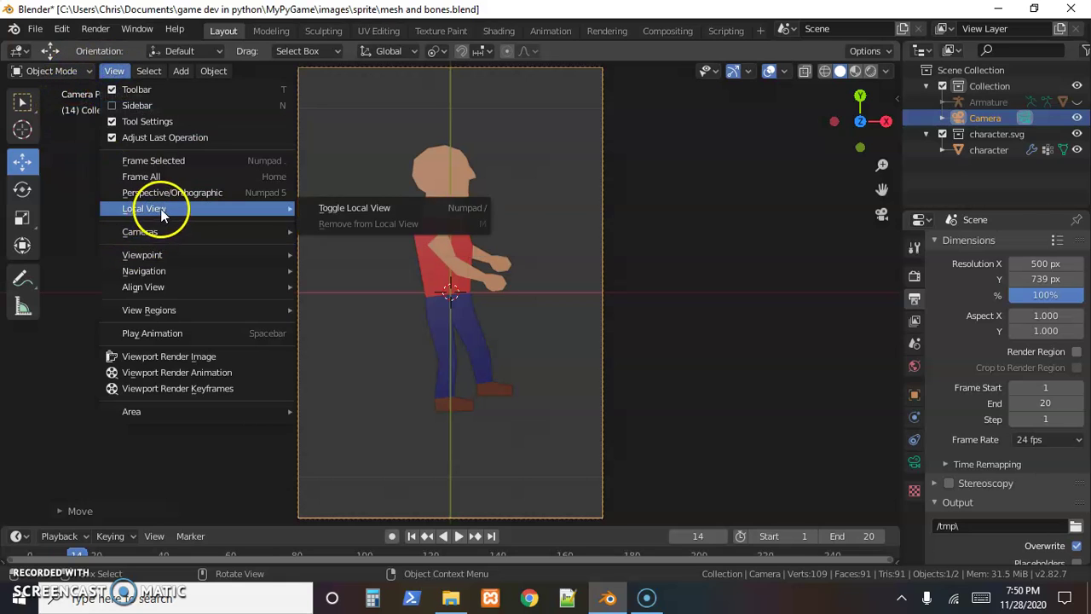
left_click(915, 393)
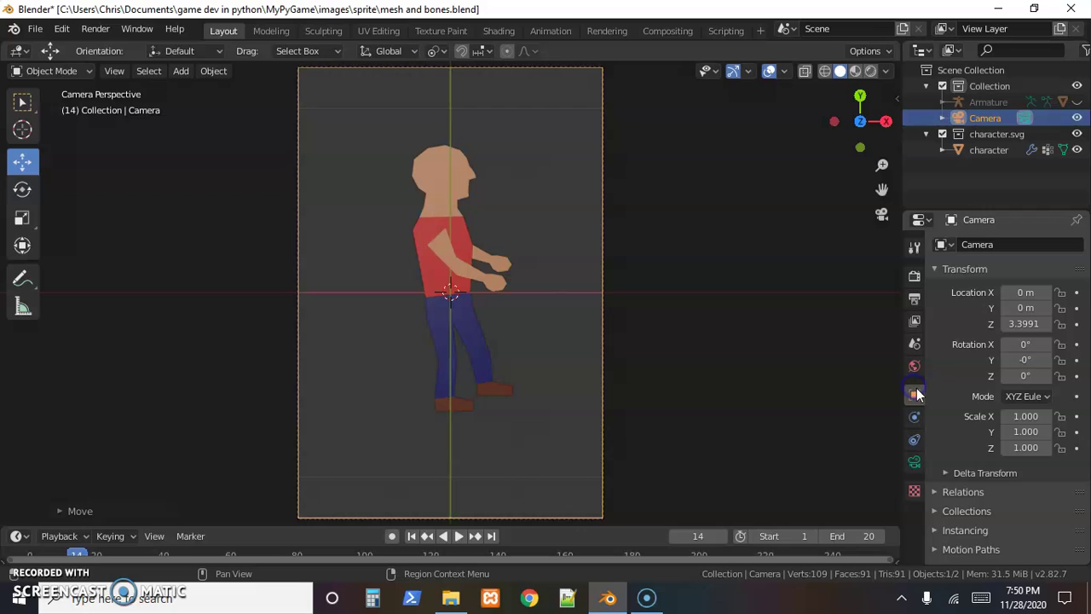
left_click(1029, 324)
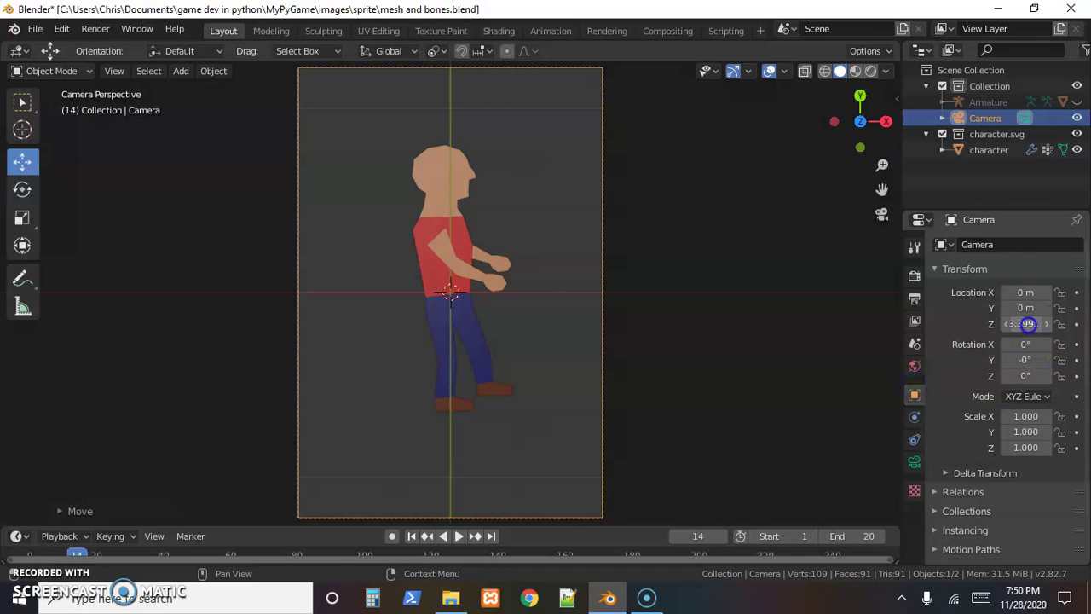
left_click(840, 337)
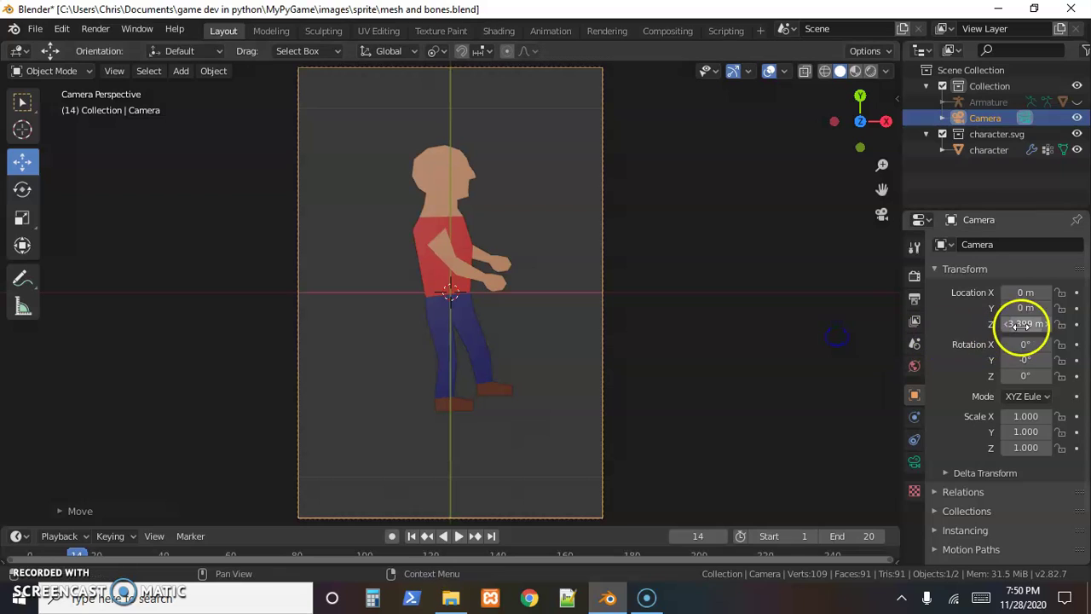
left_click_drag(1023, 324, 933, 341)
Browse for the render output location to the sprite folder inside game dev in python\MyPyGame\images
left_click(914, 298)
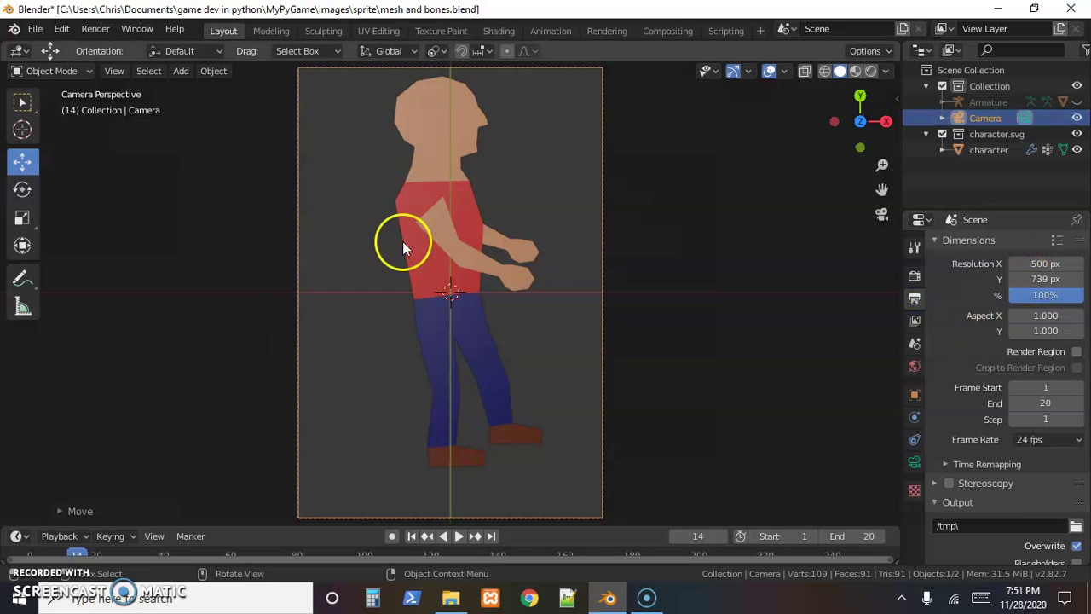
scroll(947, 418, "down", 3)
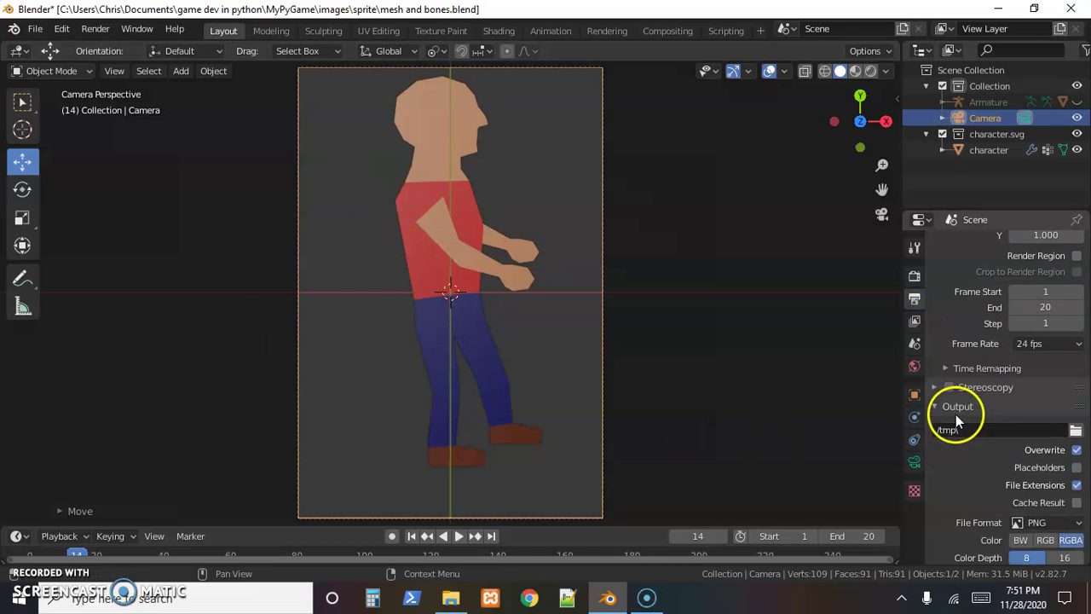
scroll(955, 415, "down", 2)
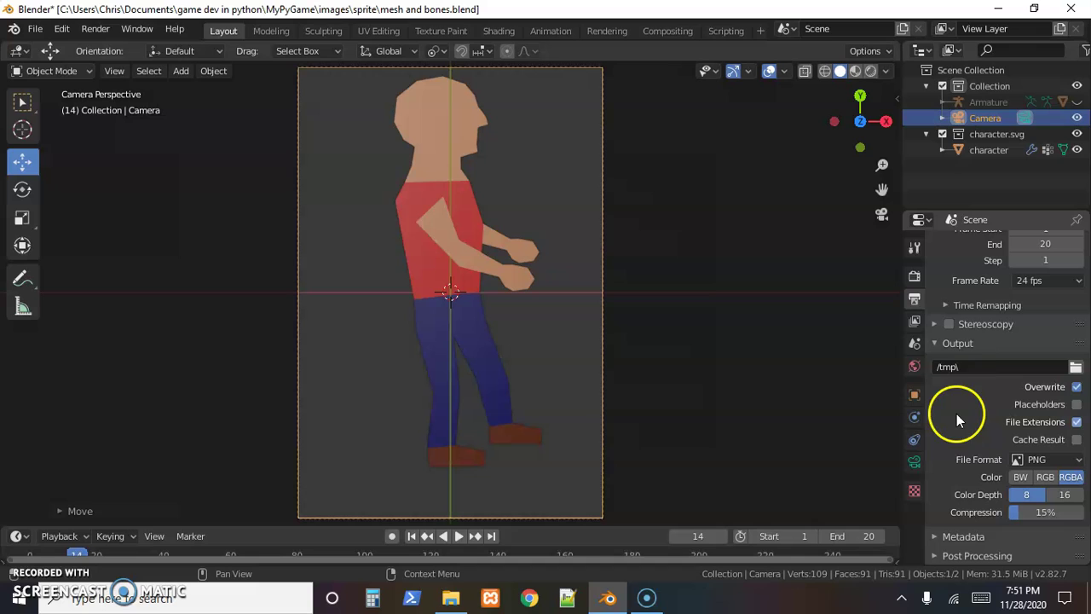
left_click(1075, 369)
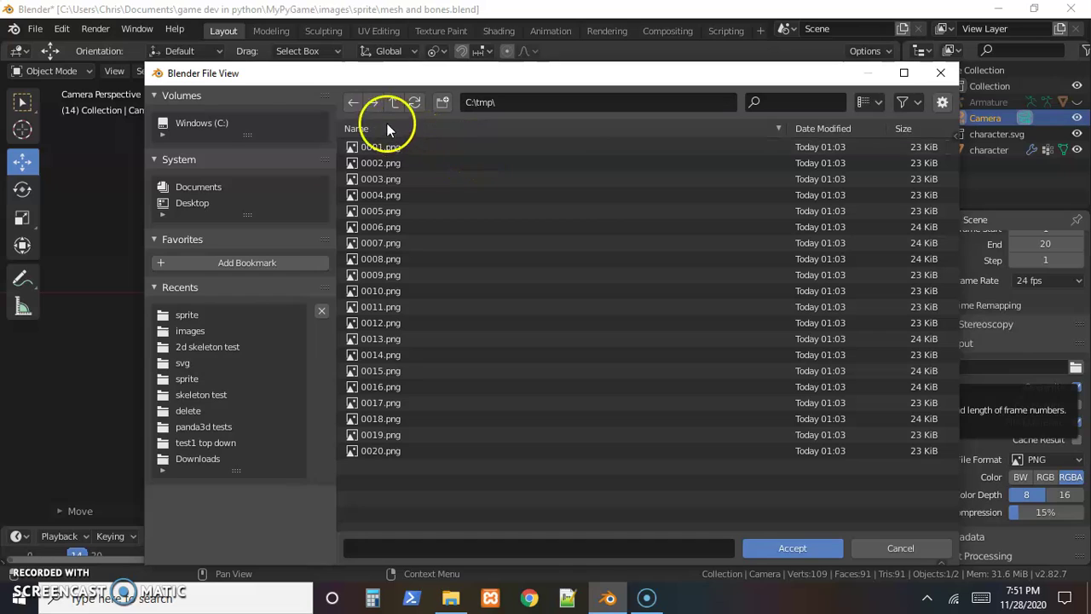
left_click(204, 188)
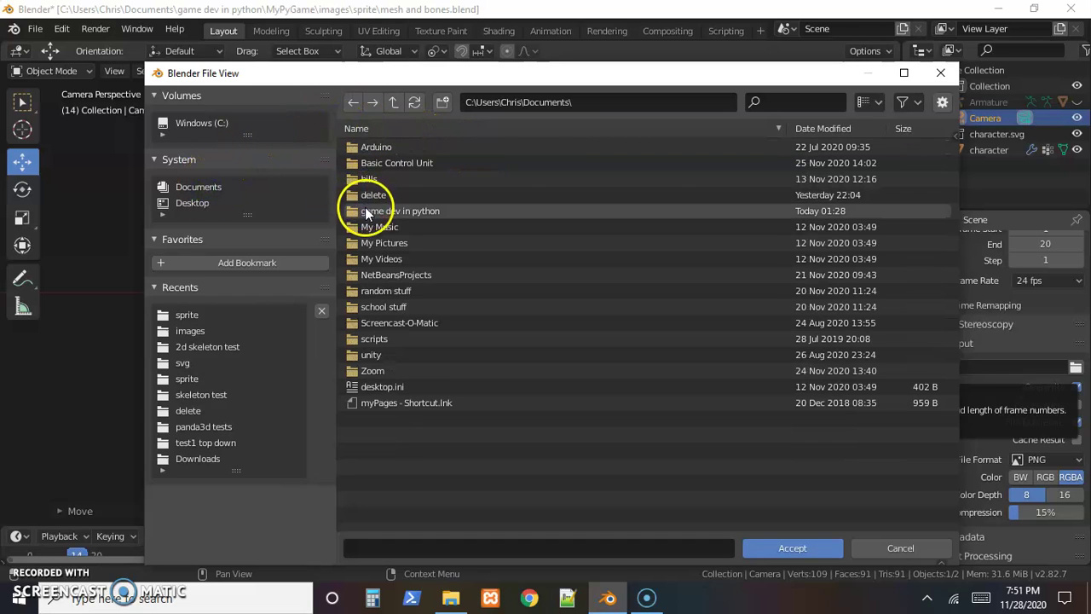
left_click(366, 213)
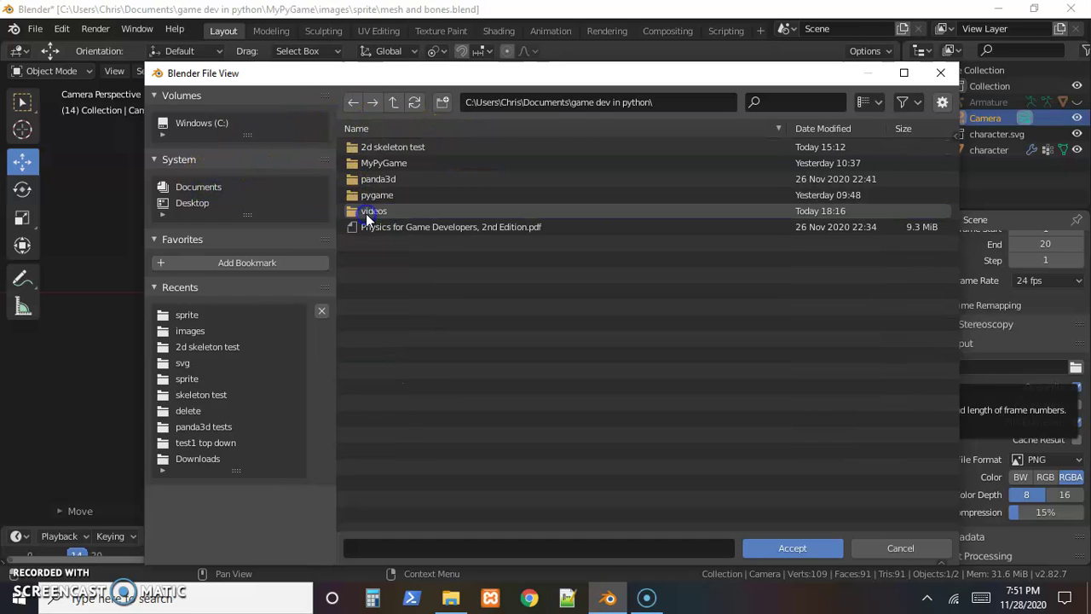
left_click(376, 162)
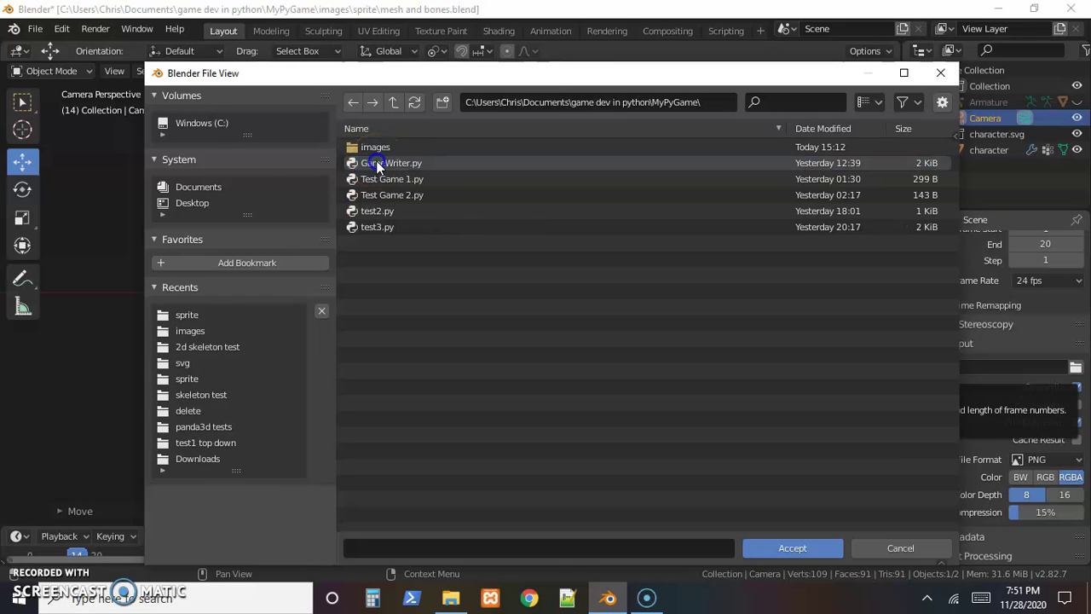
left_click(372, 149)
left_click(371, 148)
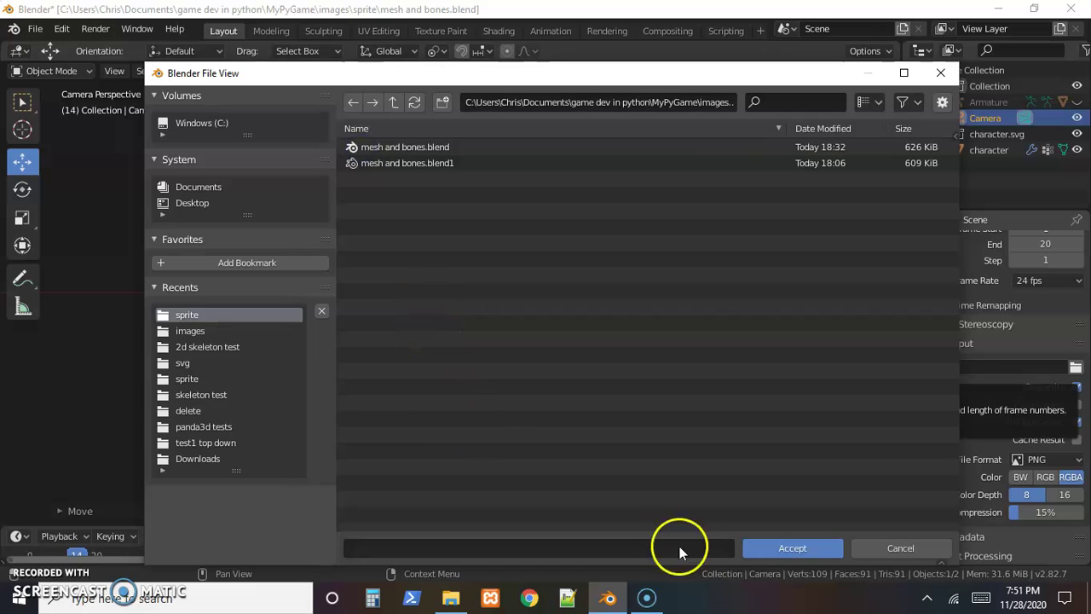
Name the output files character_idle_ and accept the output path
left_click(631, 546)
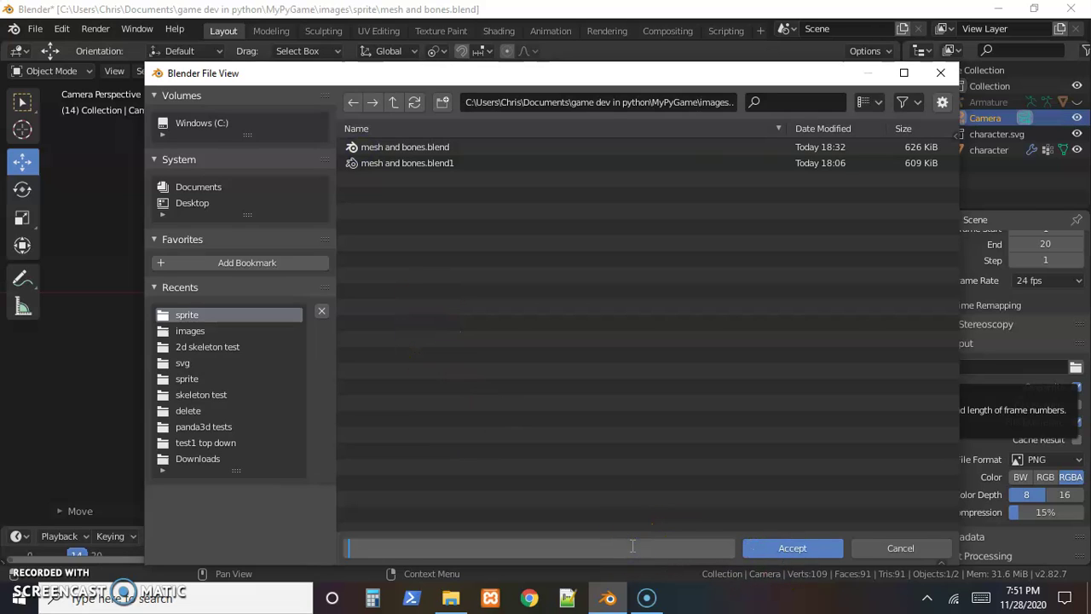
type("character_idle_")
key("Return")
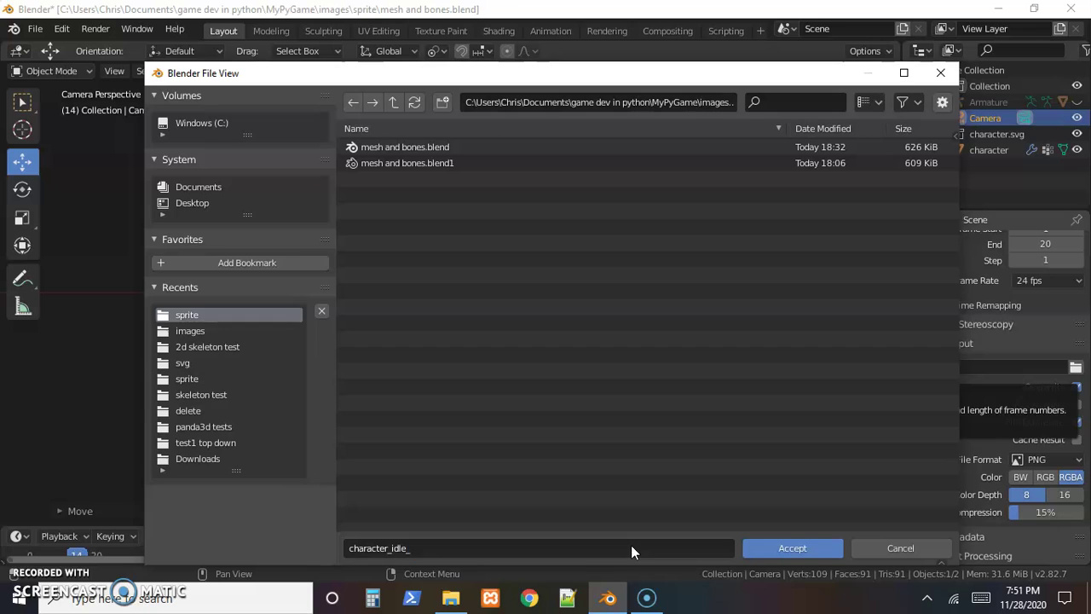
left_click(765, 550)
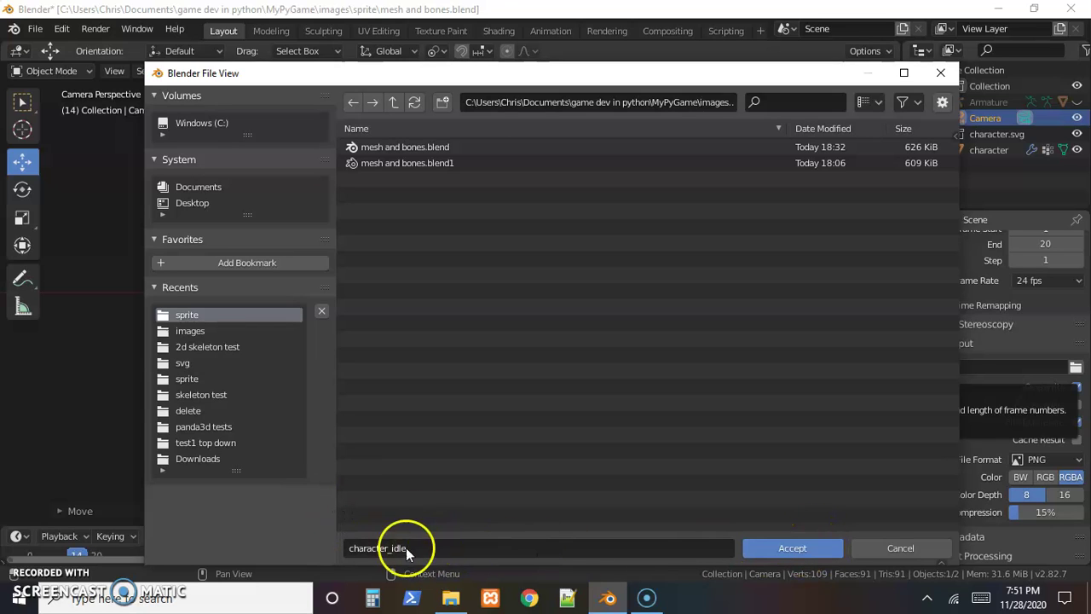
left_click(792, 550)
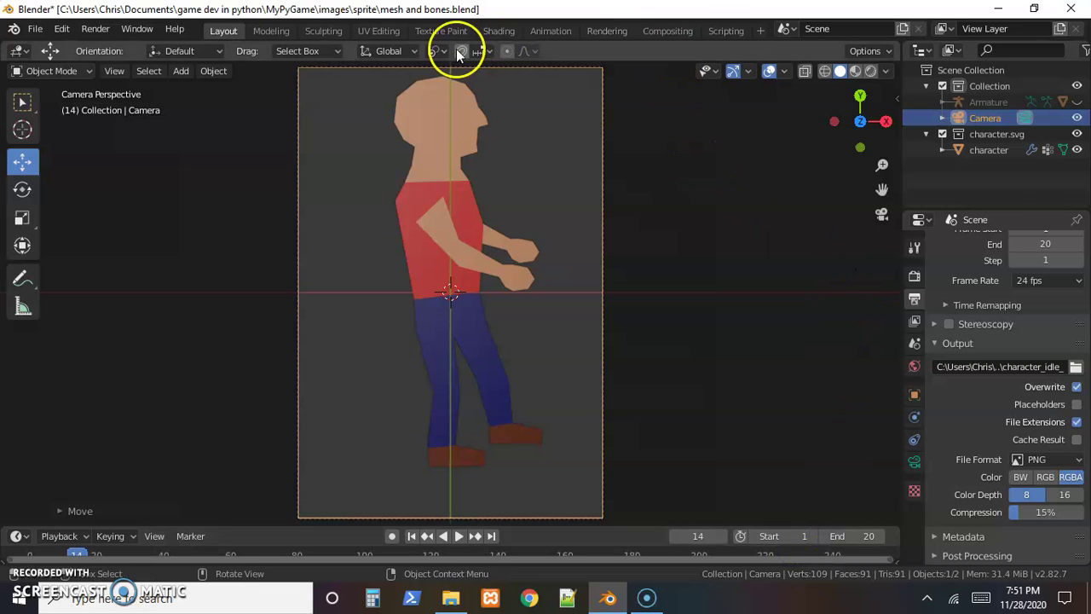
Switch to the Animation workspace and assign the idle action to the selected camera
left_click(554, 31)
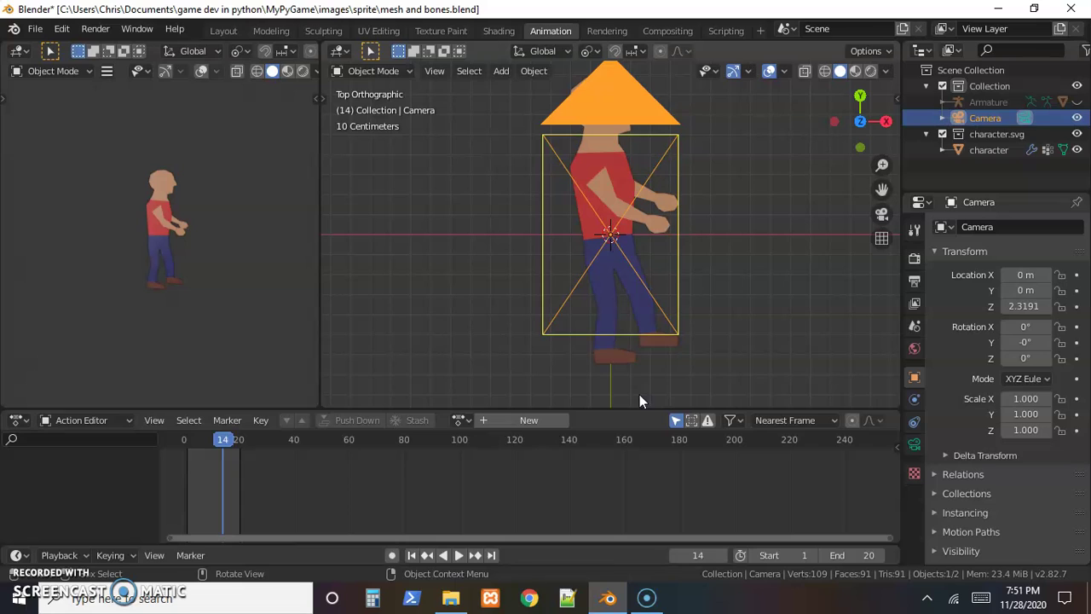
left_click(465, 421)
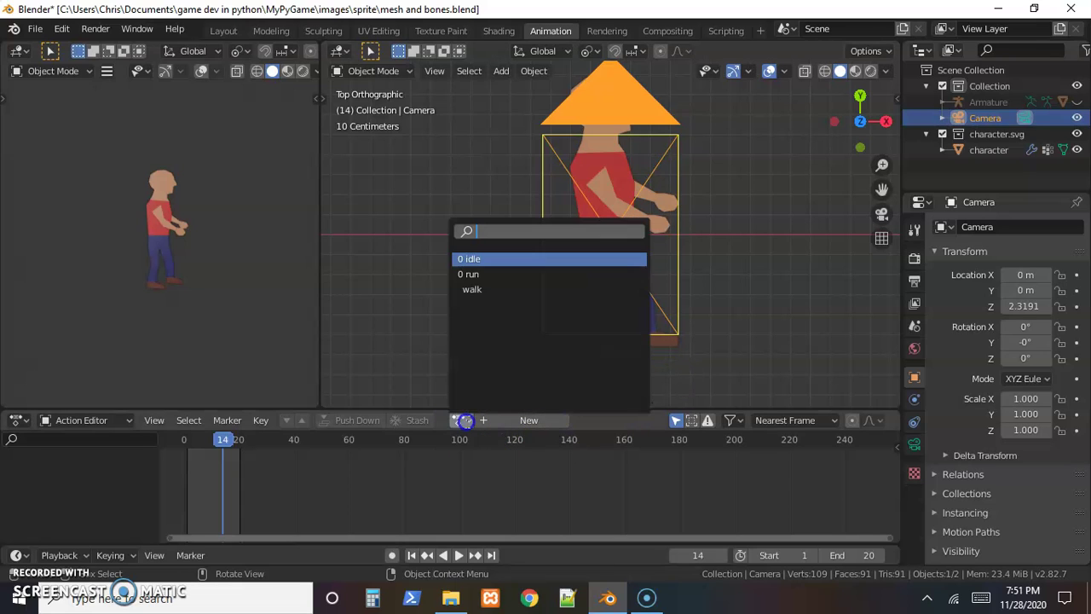
left_click(479, 264)
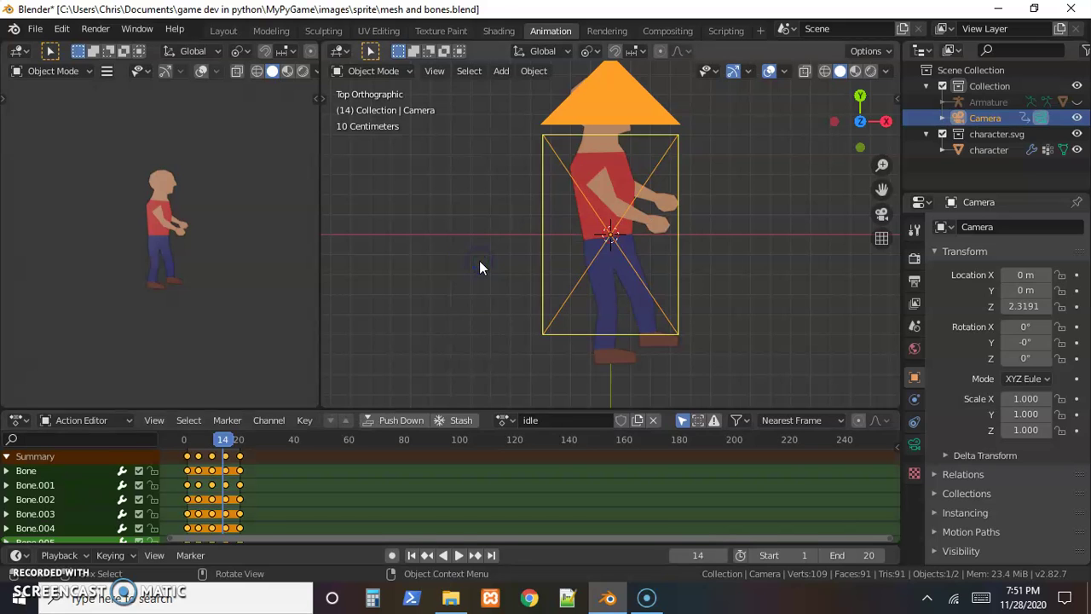
Assign the idle action to the armature and preview the animation playback
left_click(459, 555)
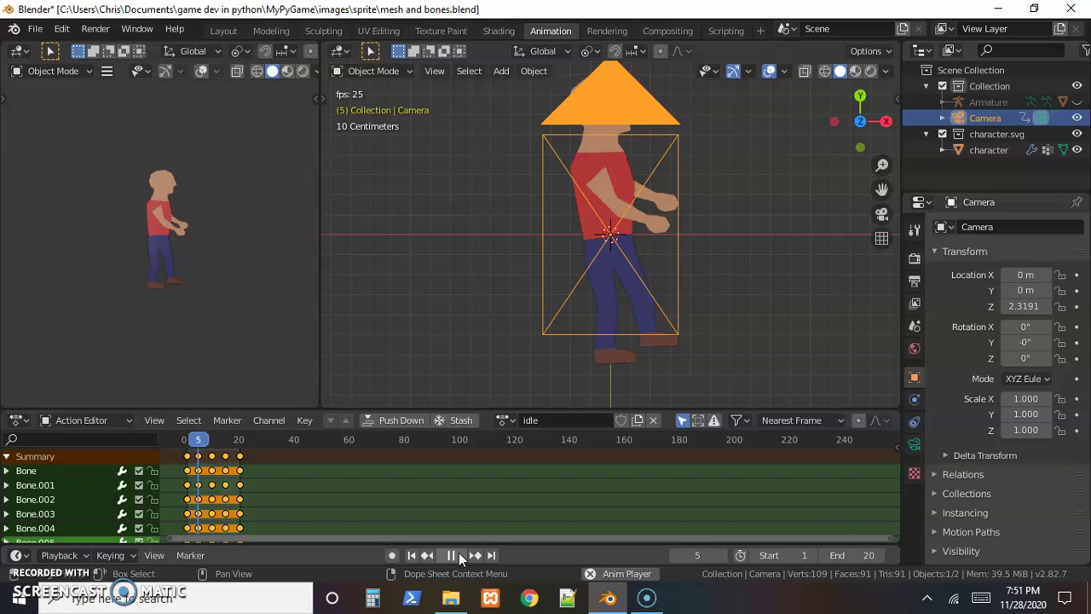
left_click(459, 555)
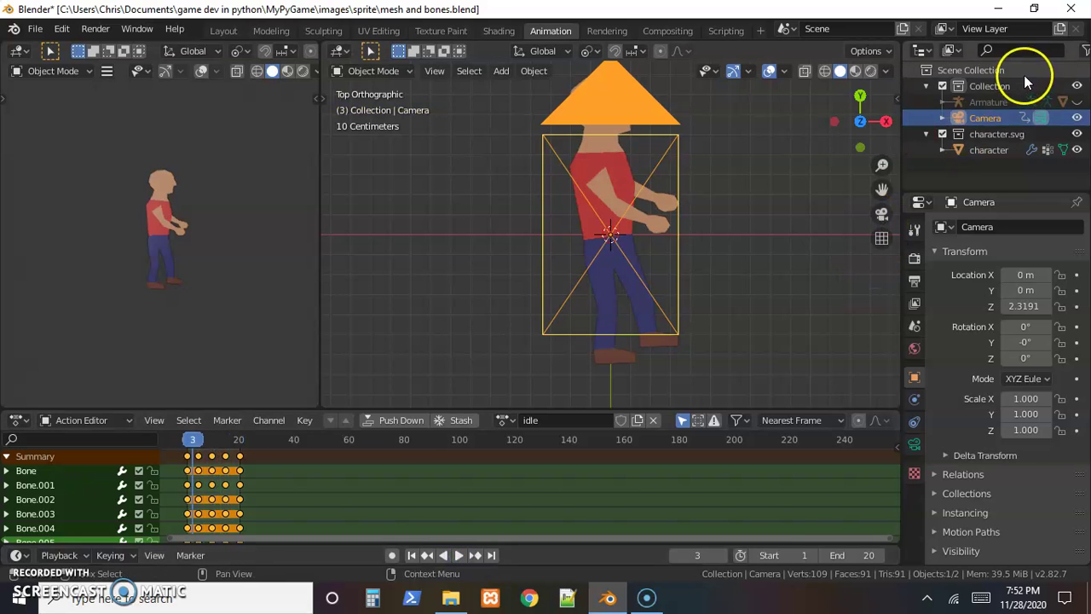
left_click(992, 102)
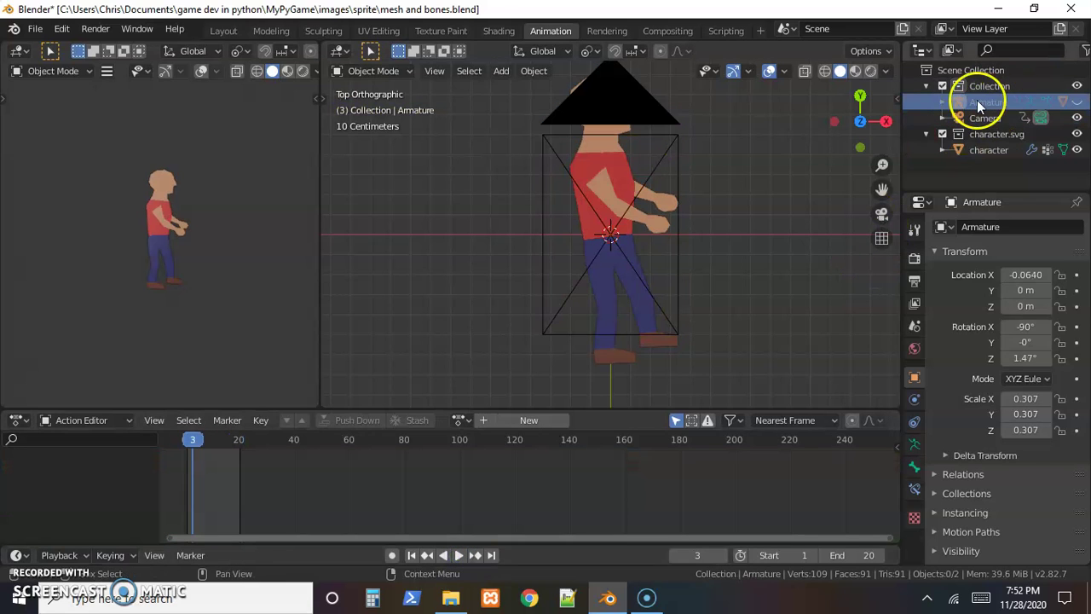
left_click(460, 421)
left_click(480, 260)
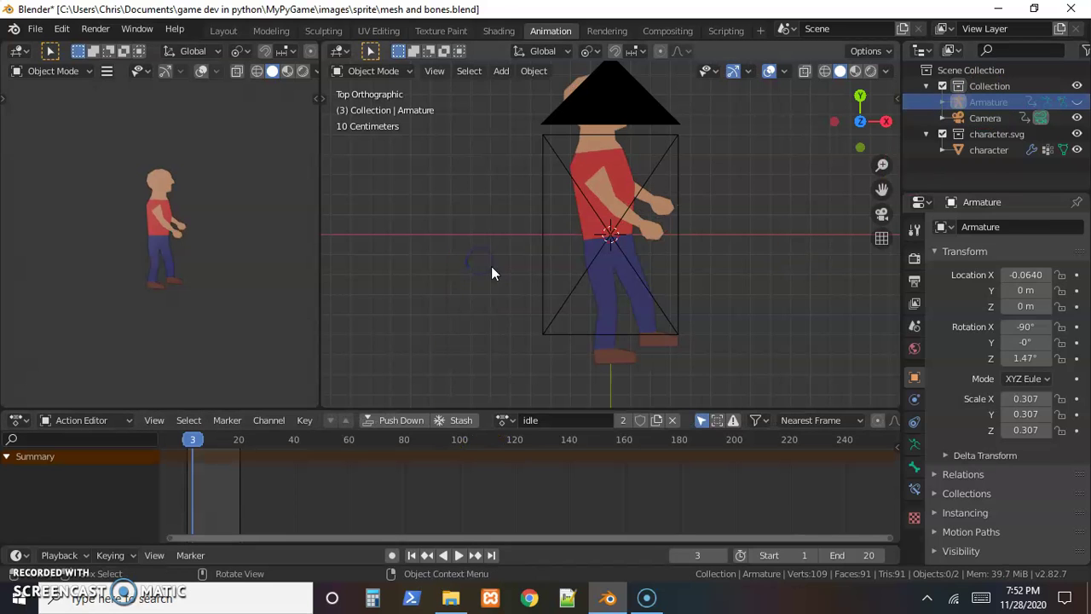
left_click(461, 555)
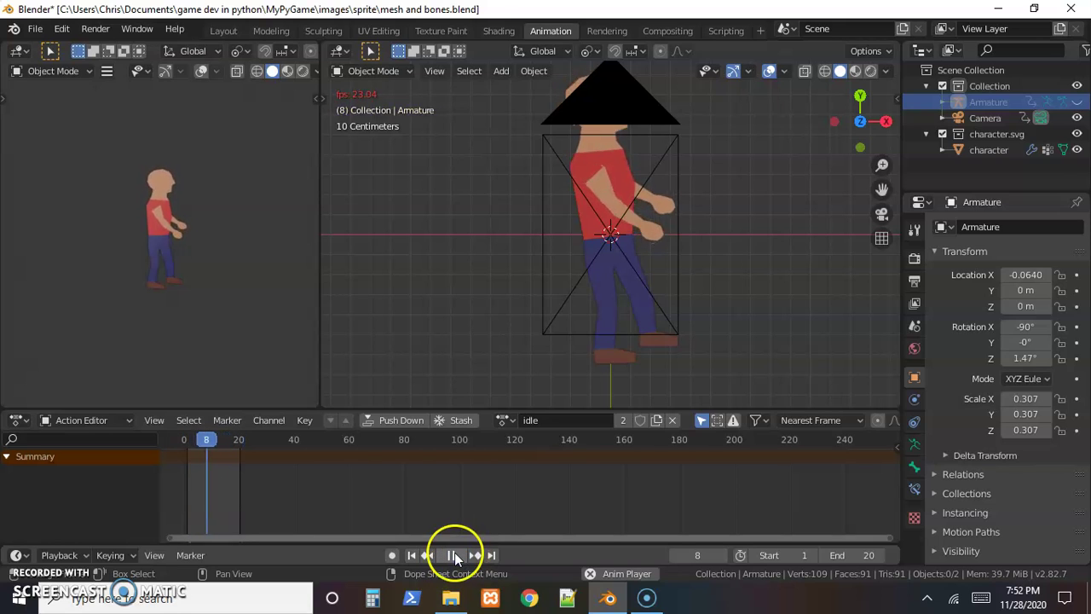
left_click(453, 555)
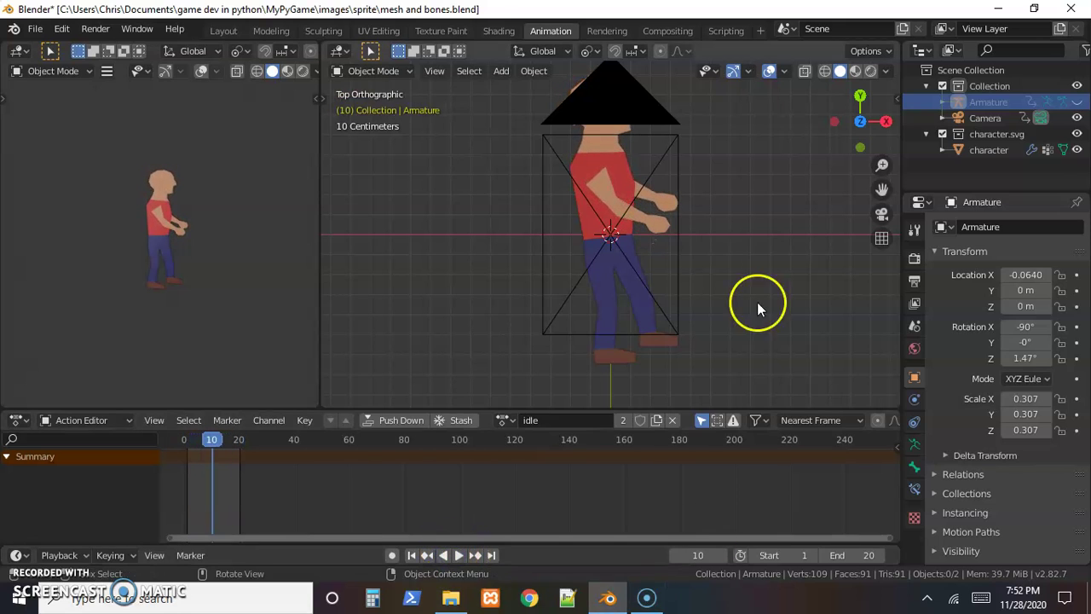
Render the full idle animation to the output folder and close the render window
left_click(112, 33)
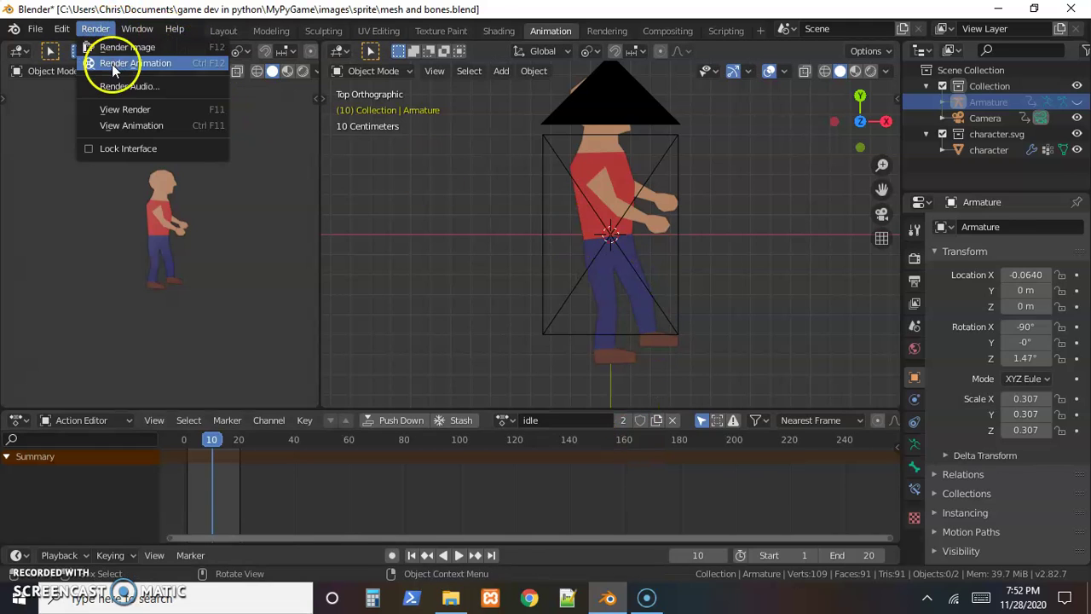
left_click(114, 66)
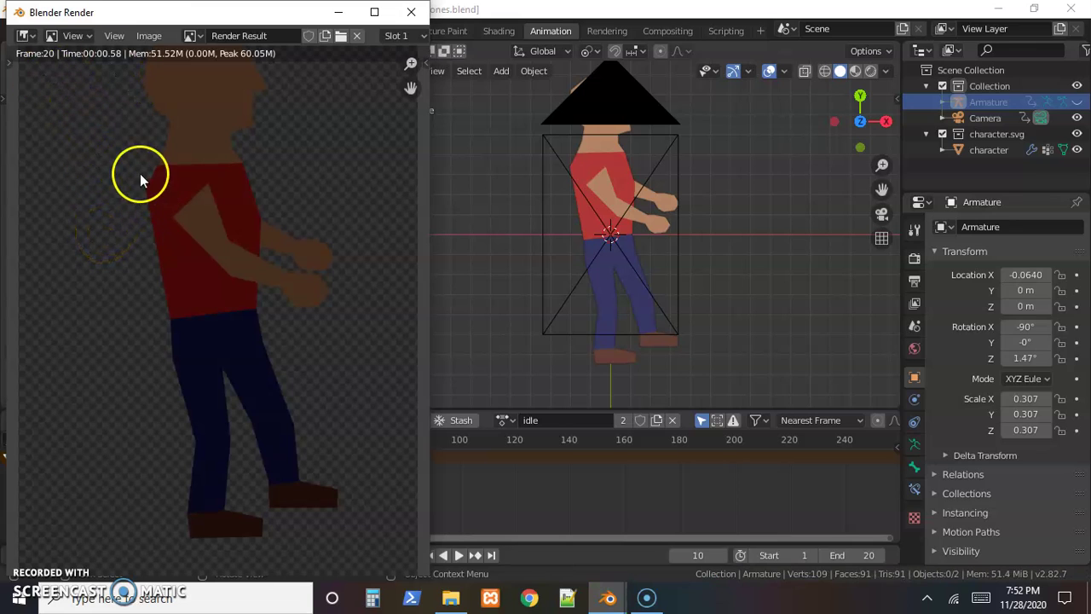
left_click(415, 15)
View the rendered animation in the playback window and close it
left_click(98, 31)
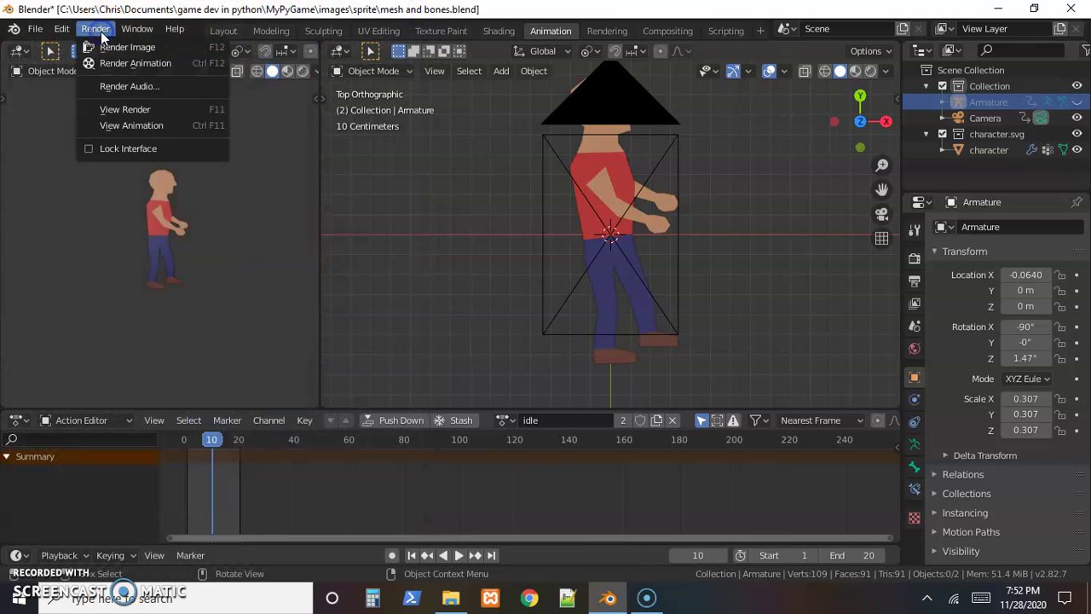
left_click(126, 129)
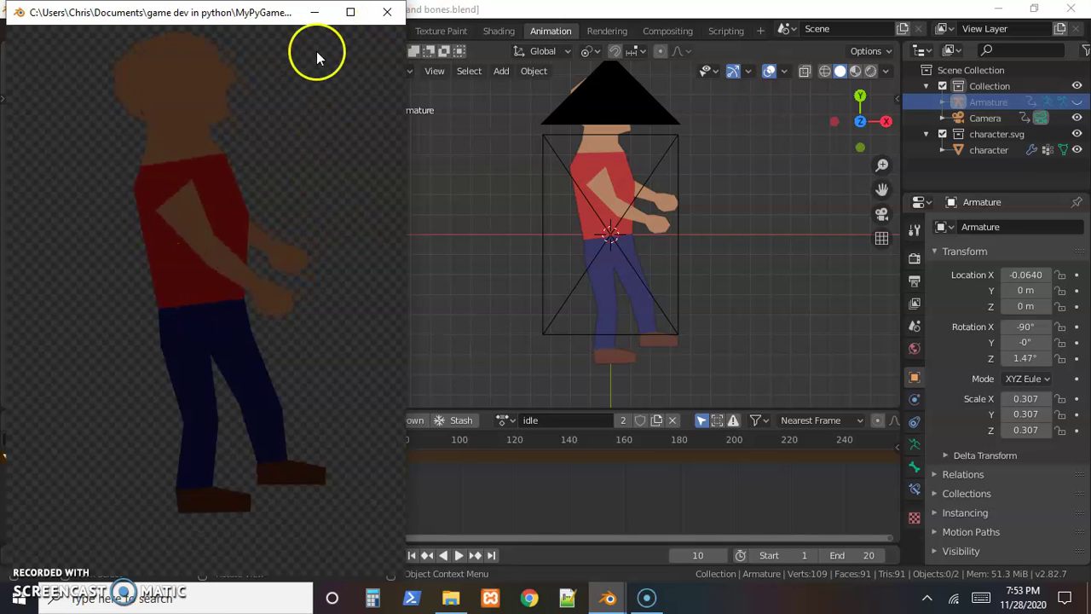
left_click(391, 19)
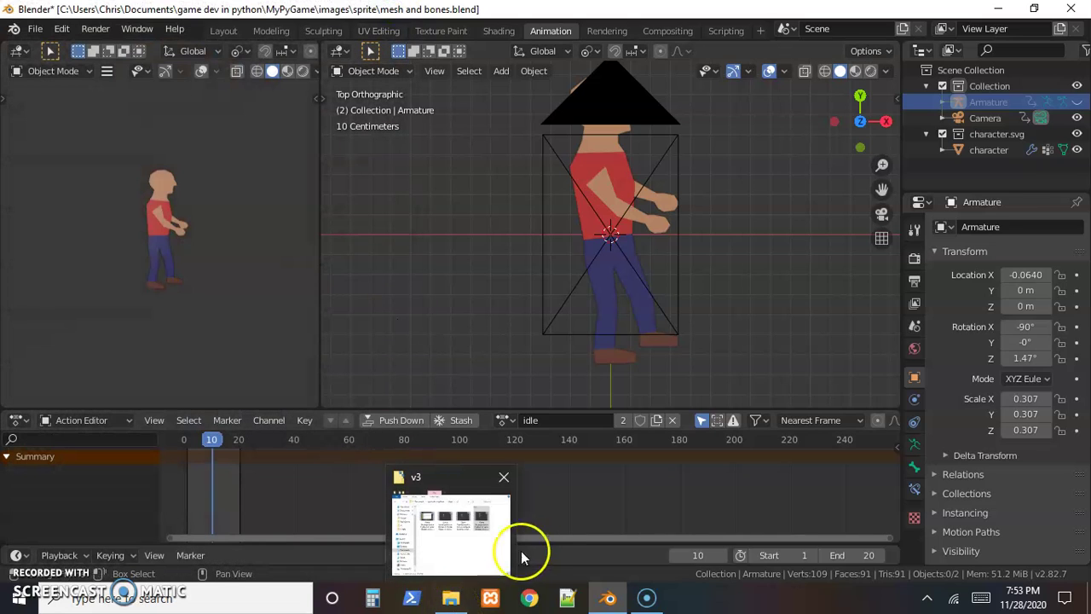
Switch to File Explorer and check the rendered character_idle_ frames in the MyPyGame\images\sprite folder
left_click(451, 598)
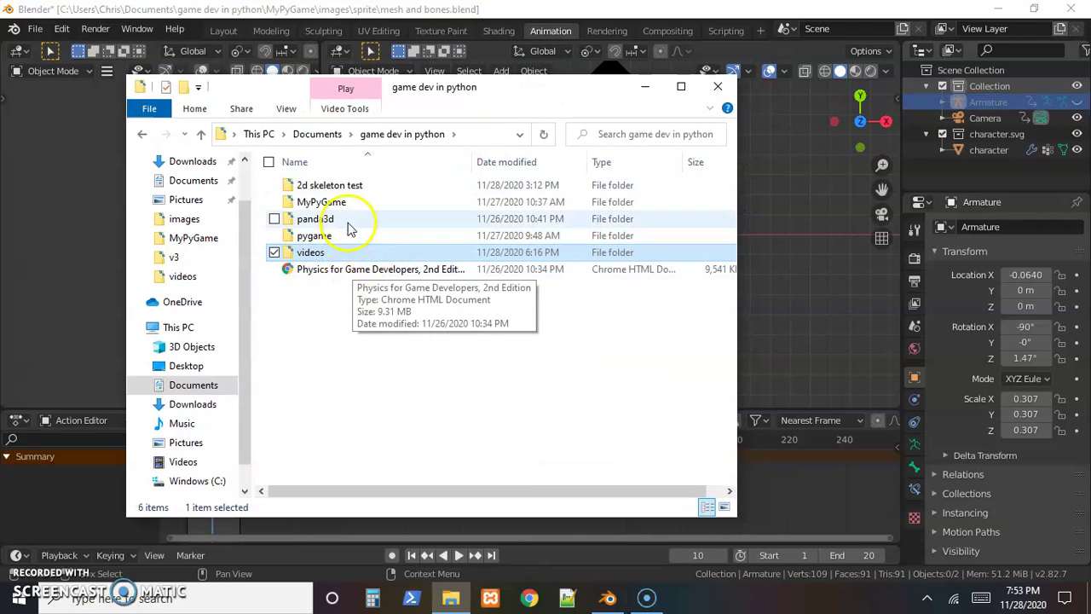
double_click(337, 207)
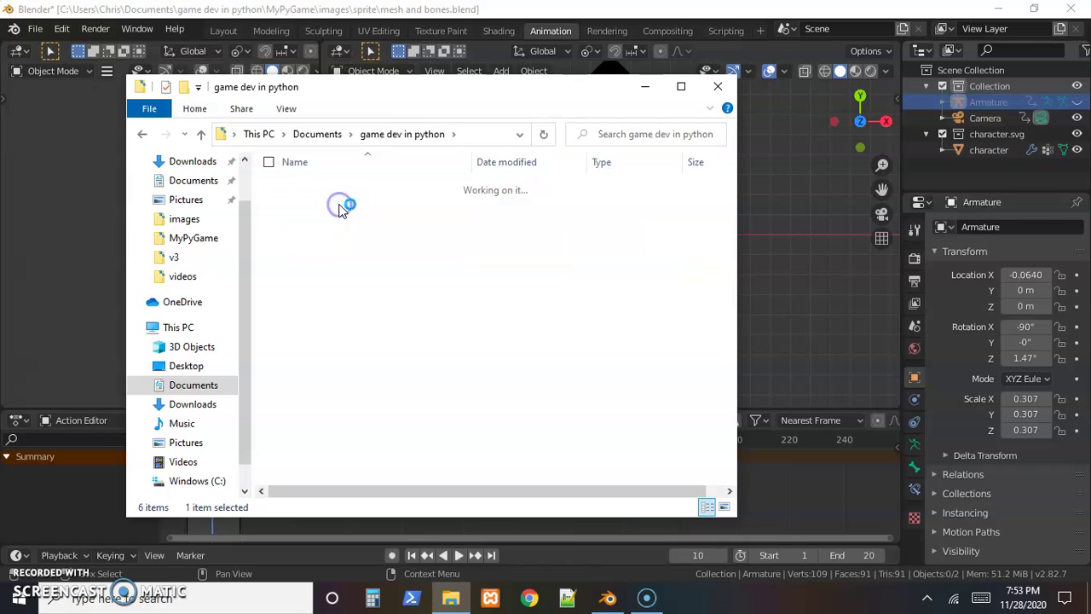
double_click(312, 189)
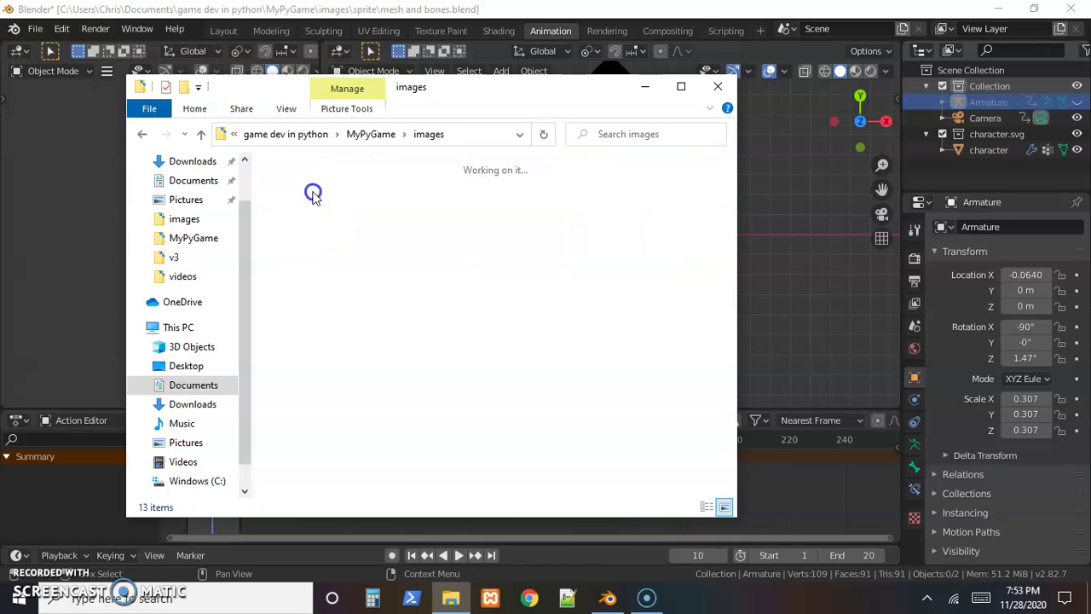
double_click(311, 202)
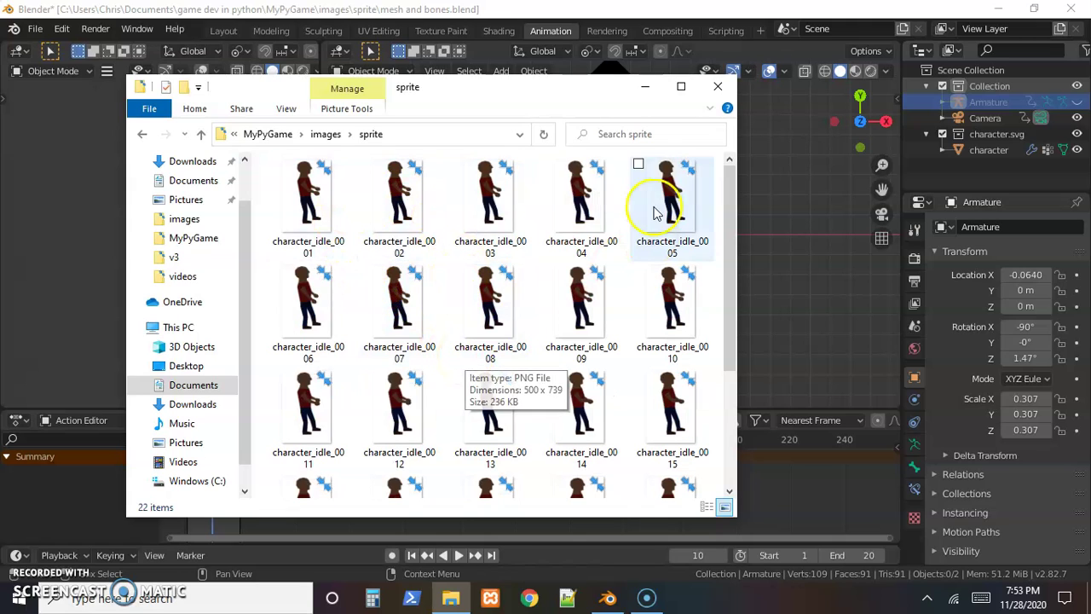
left_click(518, 99)
left_click_drag(483, 96, 558, 126)
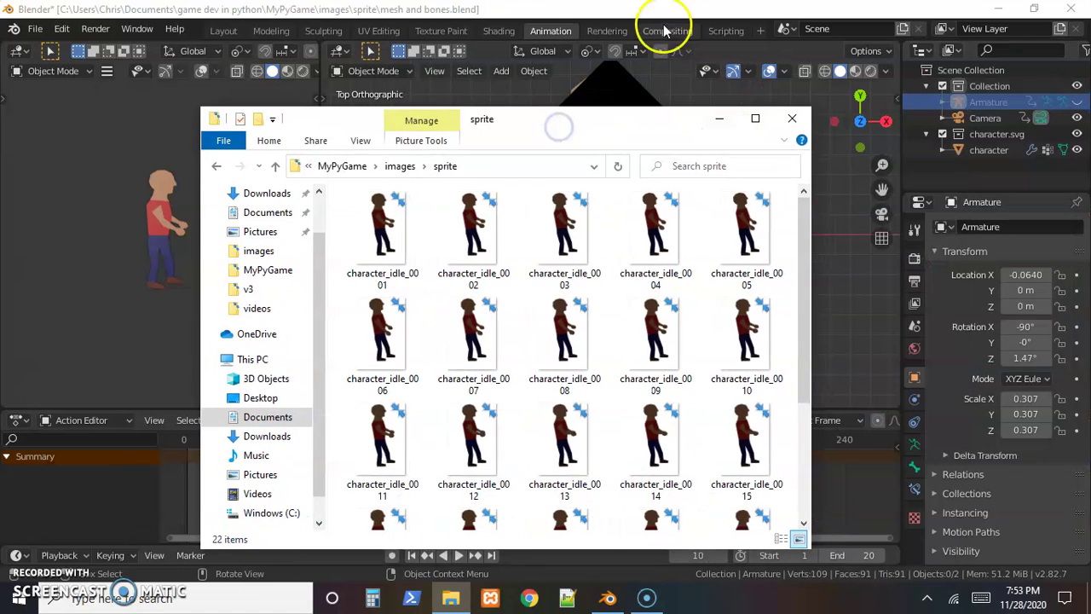
Return to Blender, switch to the Layout workspace and leave the camera view
left_click(664, 31)
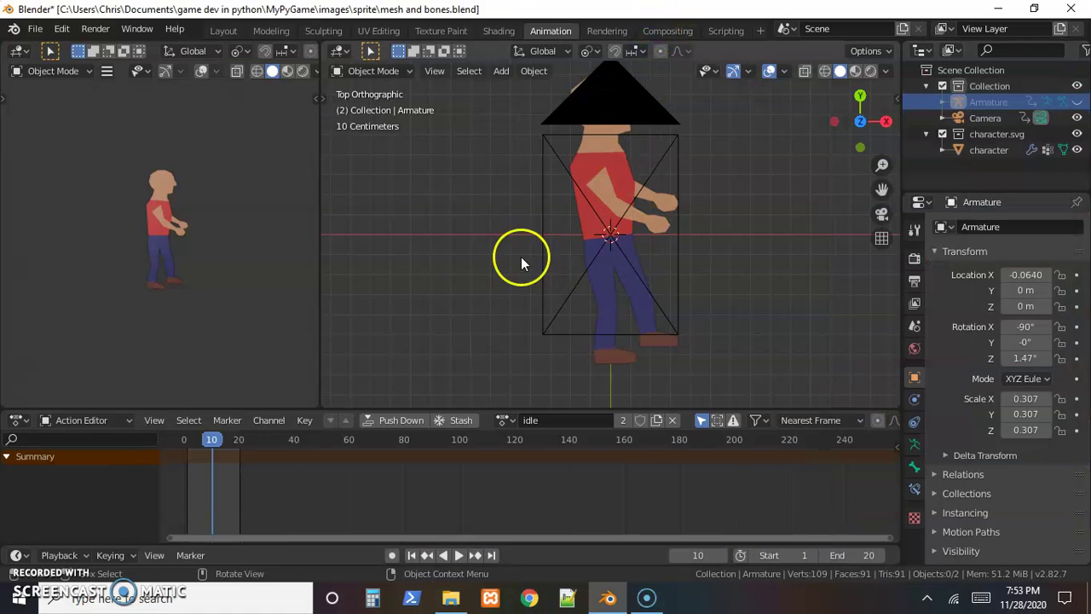
left_click(224, 31)
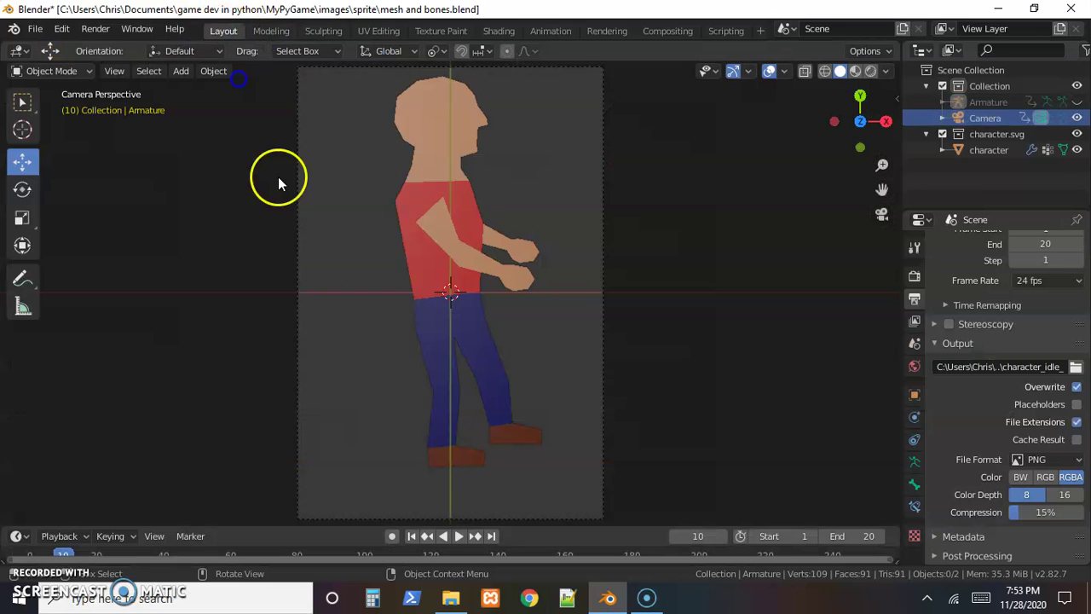
left_click(114, 71)
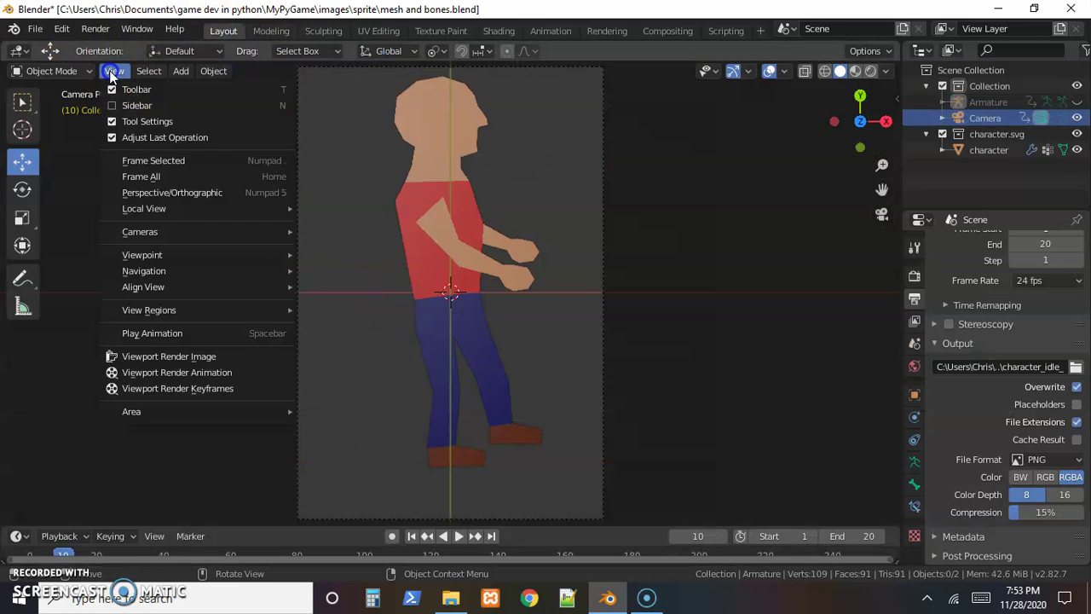
mouse_move(143, 235)
left_click(346, 248)
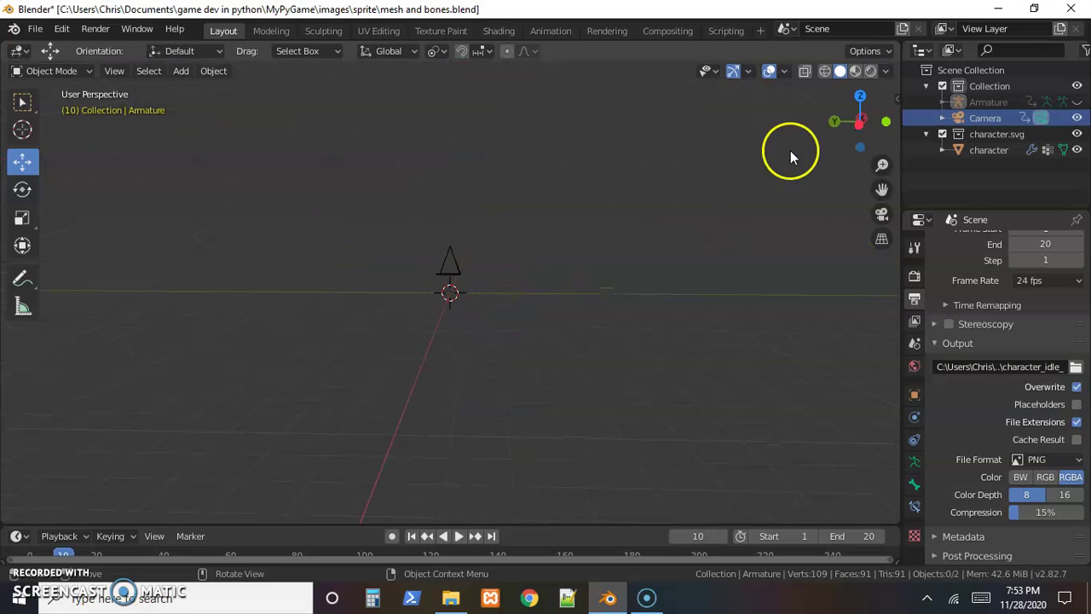
Examine the camera's placement above the character from the top, the side and at an angle
left_click(860, 97)
scroll(497, 350, "up", 10)
middle_click_drag(540, 333, 637, 348)
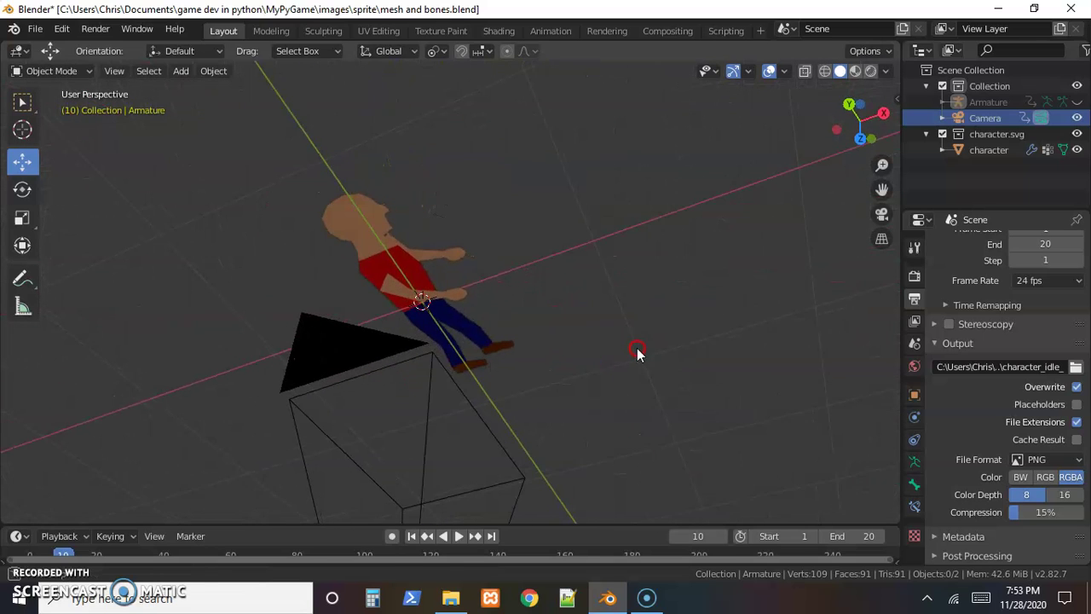
left_click(881, 113)
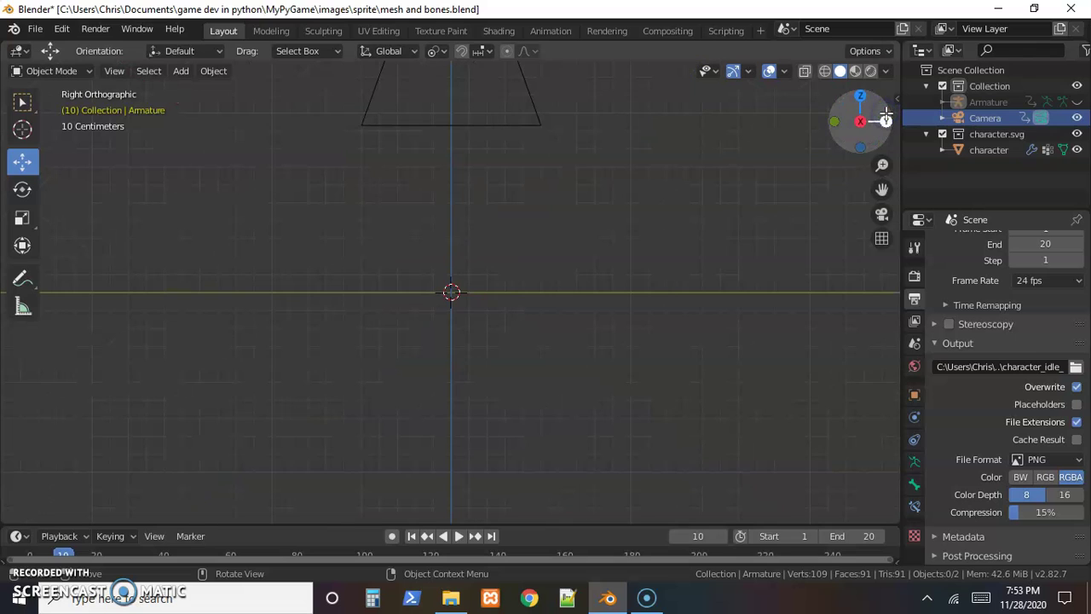
middle_click_drag(564, 218, 524, 345)
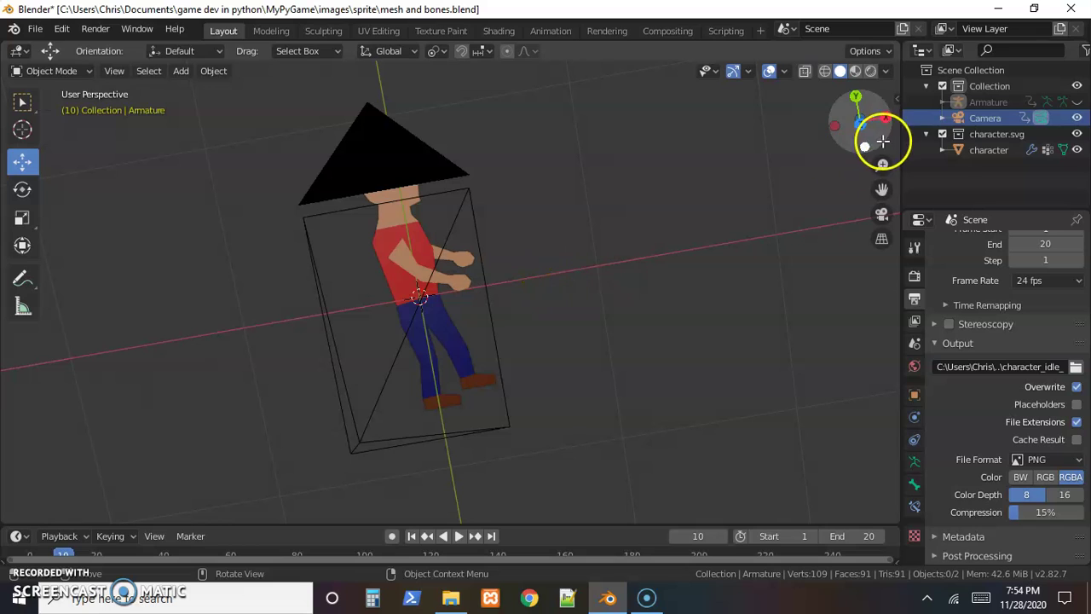
left_click(861, 124)
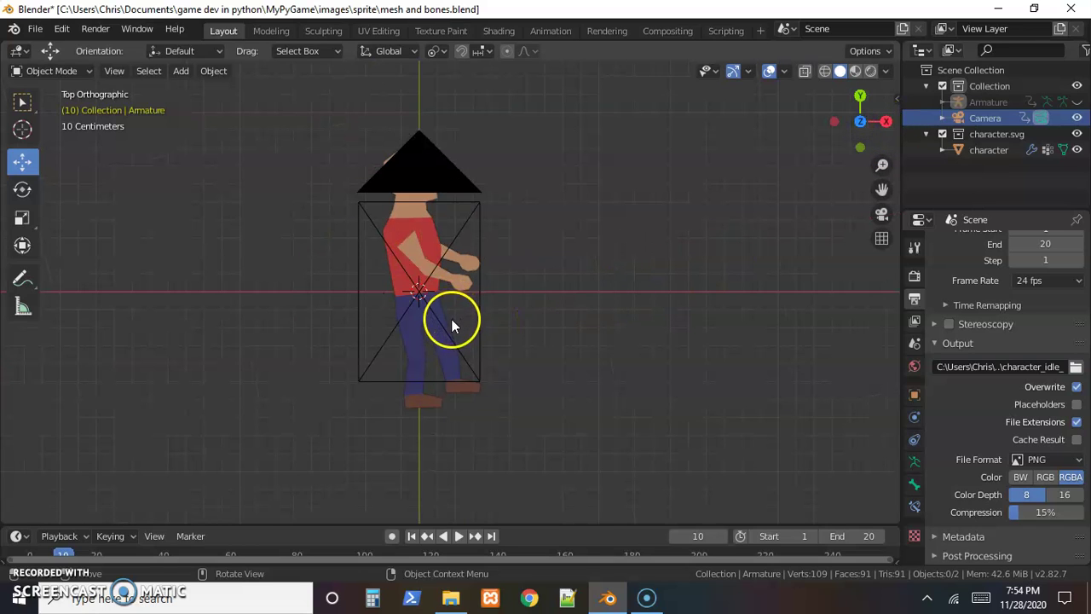
middle_click_drag(420, 255, 622, 144)
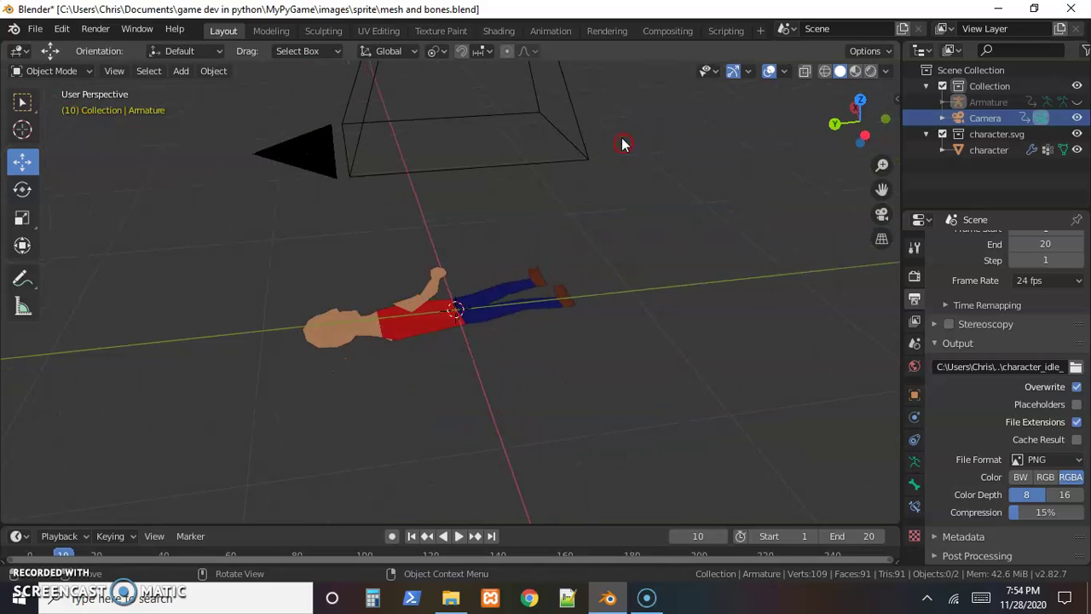
left_click(851, 113)
scroll(419, 243, "down", 8)
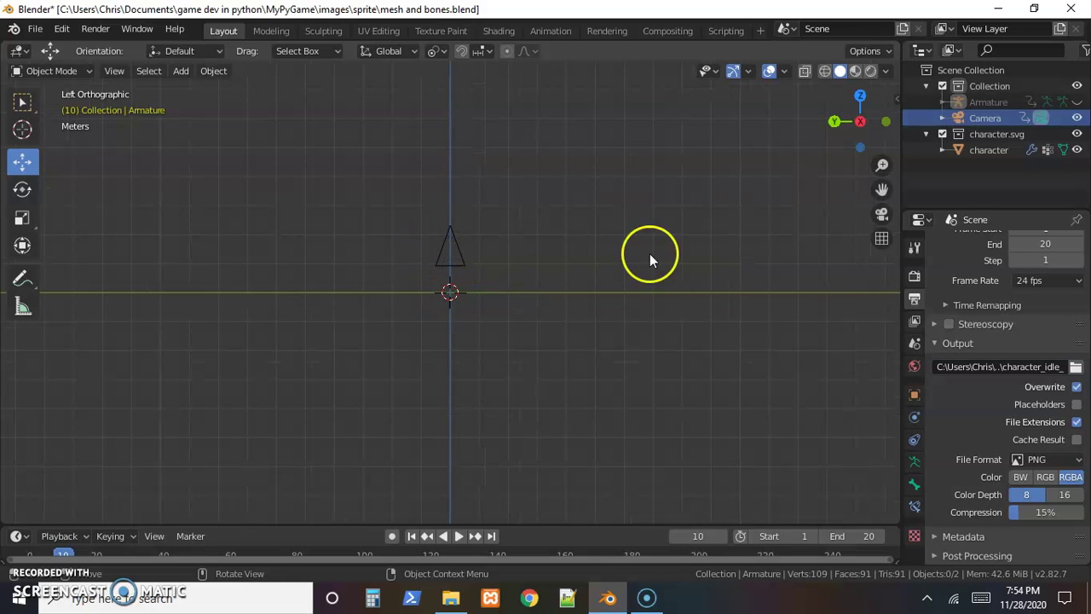
left_click(860, 120)
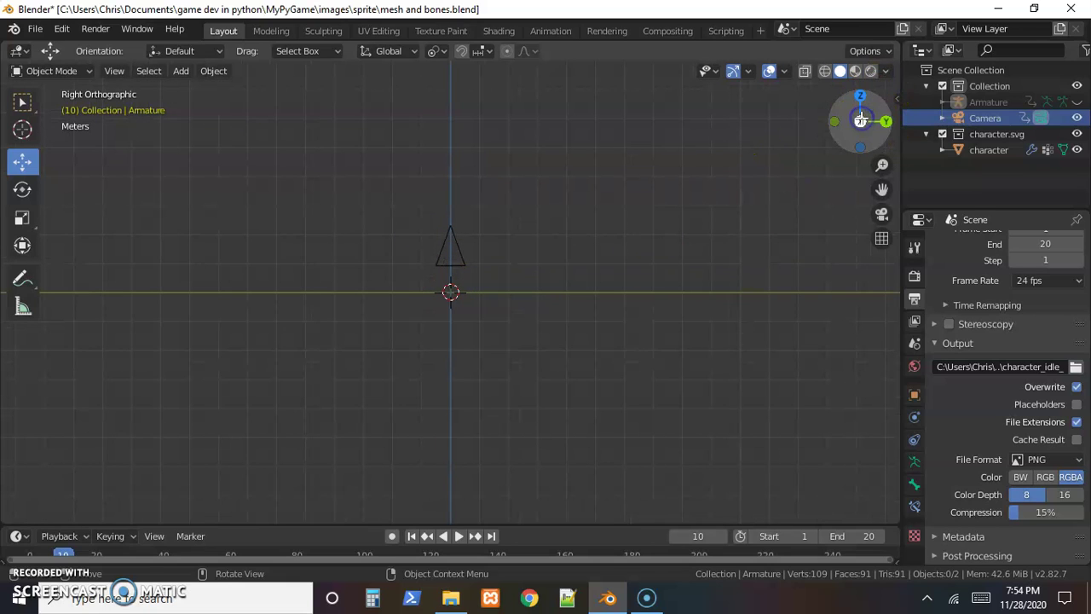
middle_click_drag(531, 246, 545, 276)
Add a sun light and move it along positive Y and up in Z, above and beside the camera
left_click(179, 71)
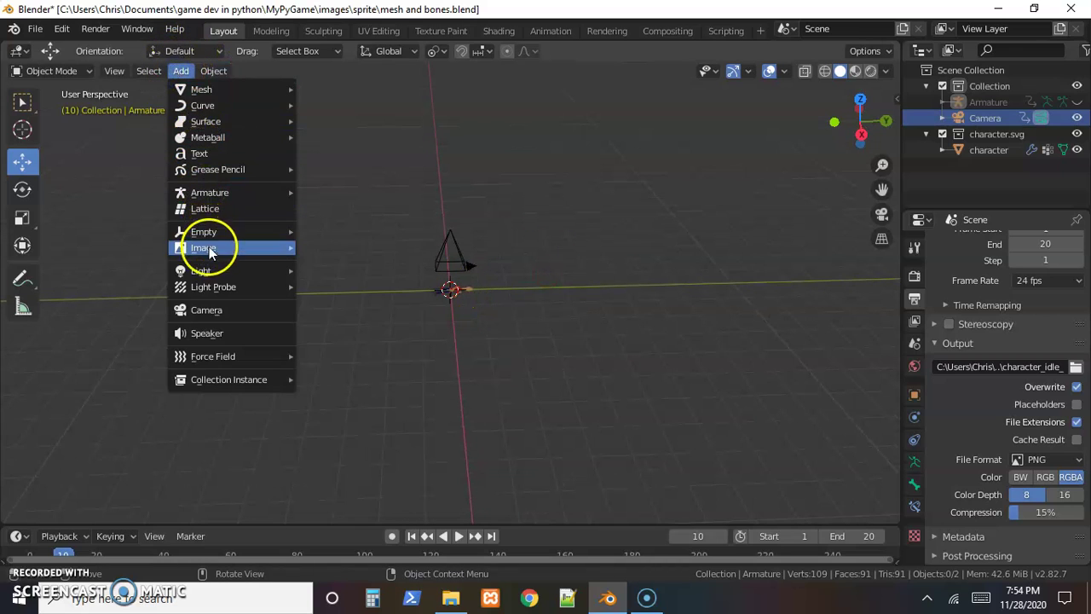
mouse_move(211, 272)
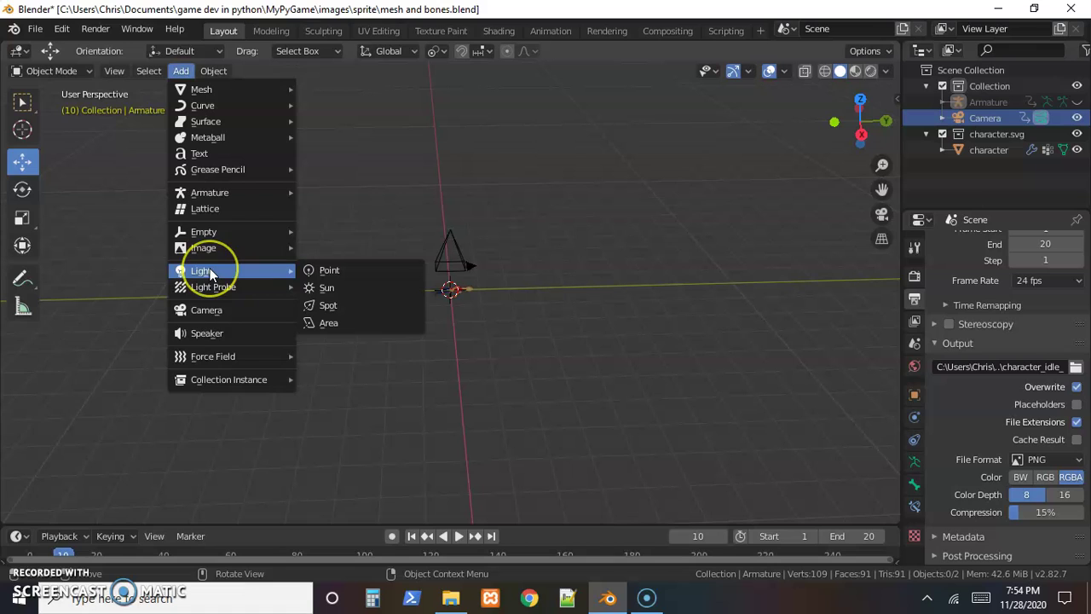
left_click(317, 289)
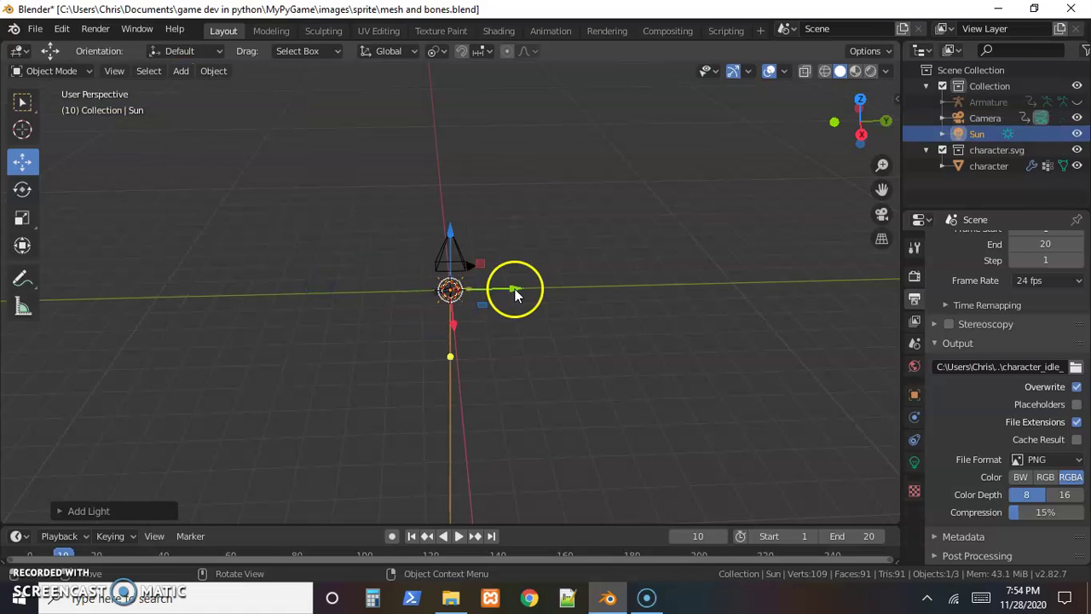
left_click_drag(515, 289, 552, 267)
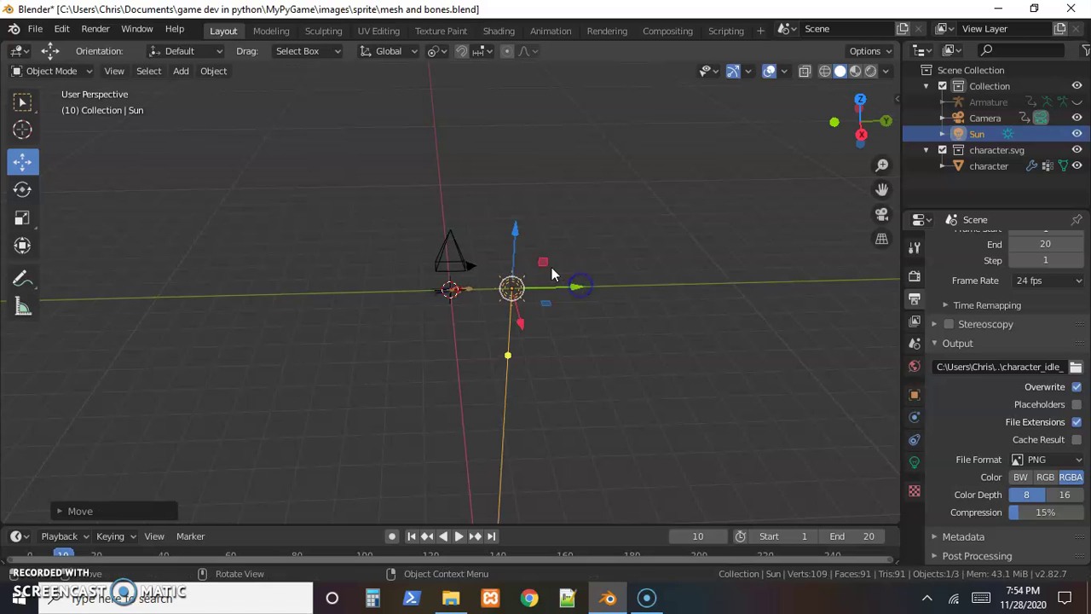
left_click_drag(514, 231, 525, 153)
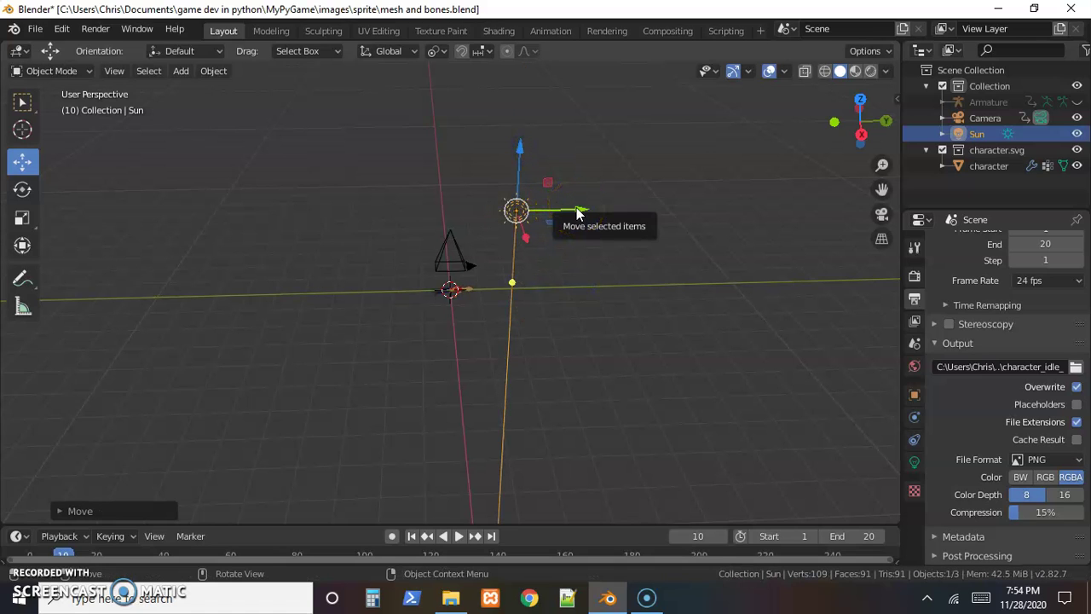
Rotate the sun light about the X axis so its beam points at the character
key("r")
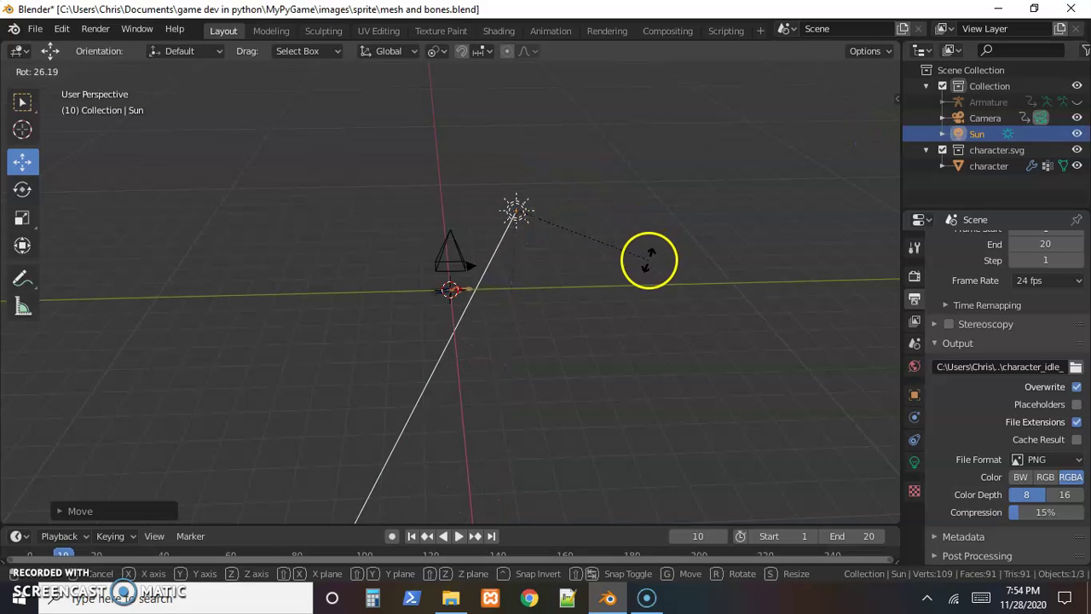
key("x")
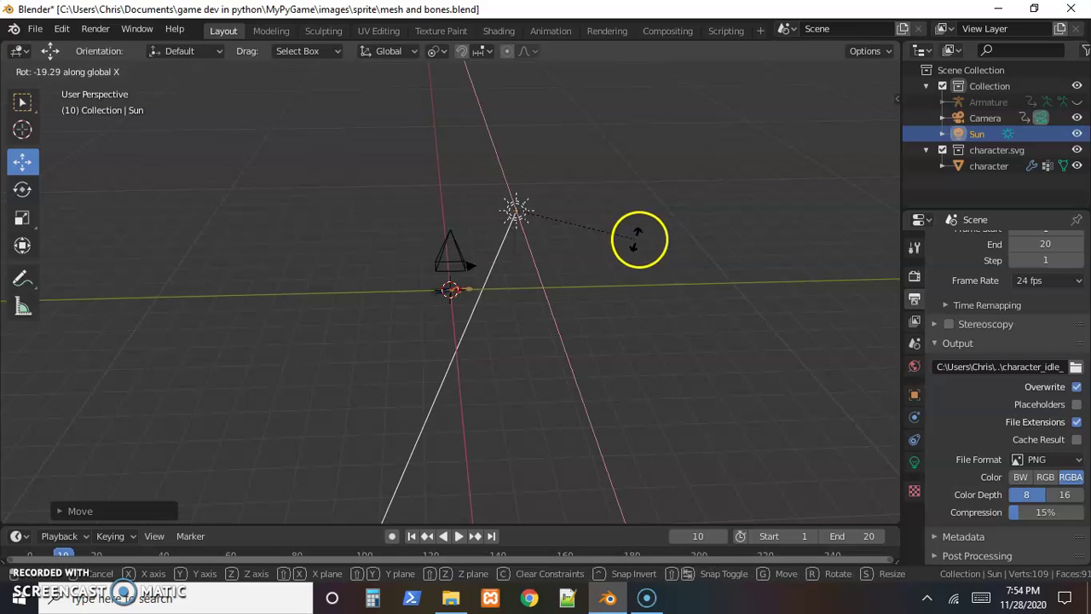
left_click(669, 296)
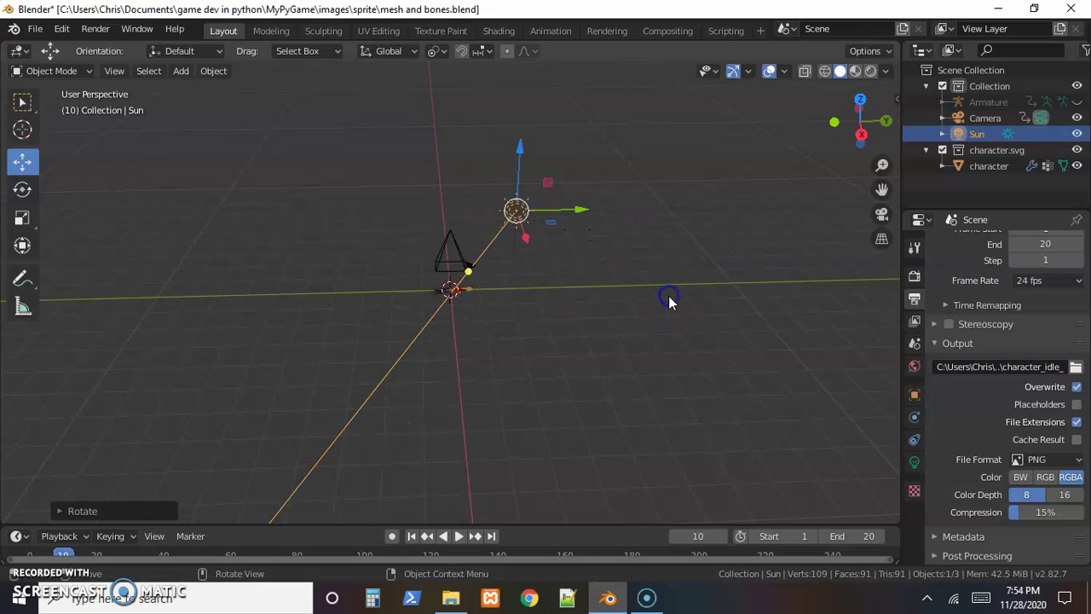
Look through the active camera to check how the character is framed
left_click(118, 72)
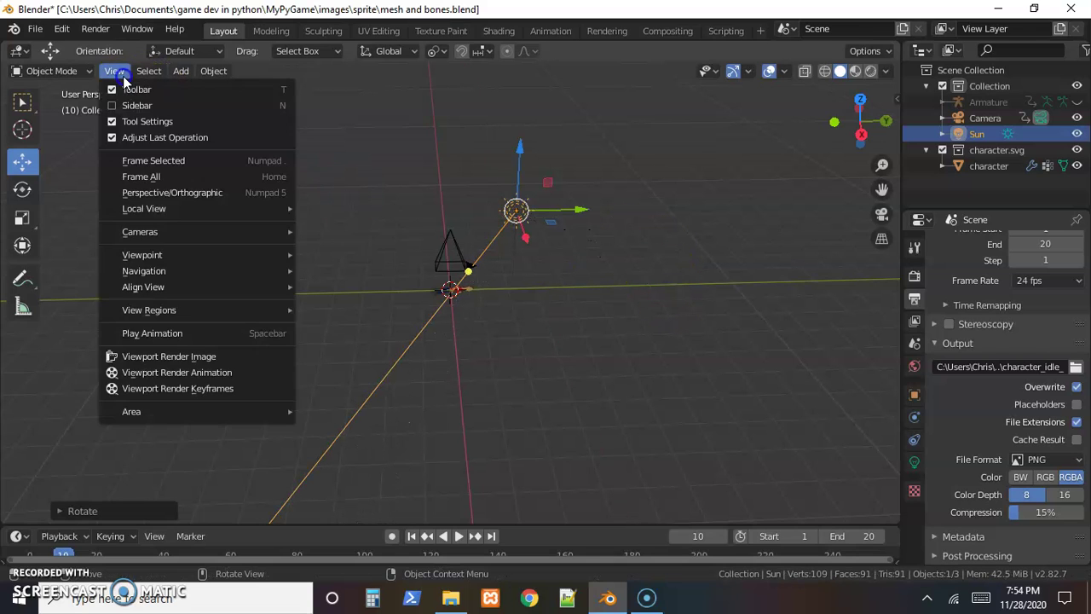
mouse_move(155, 258)
mouse_move(164, 231)
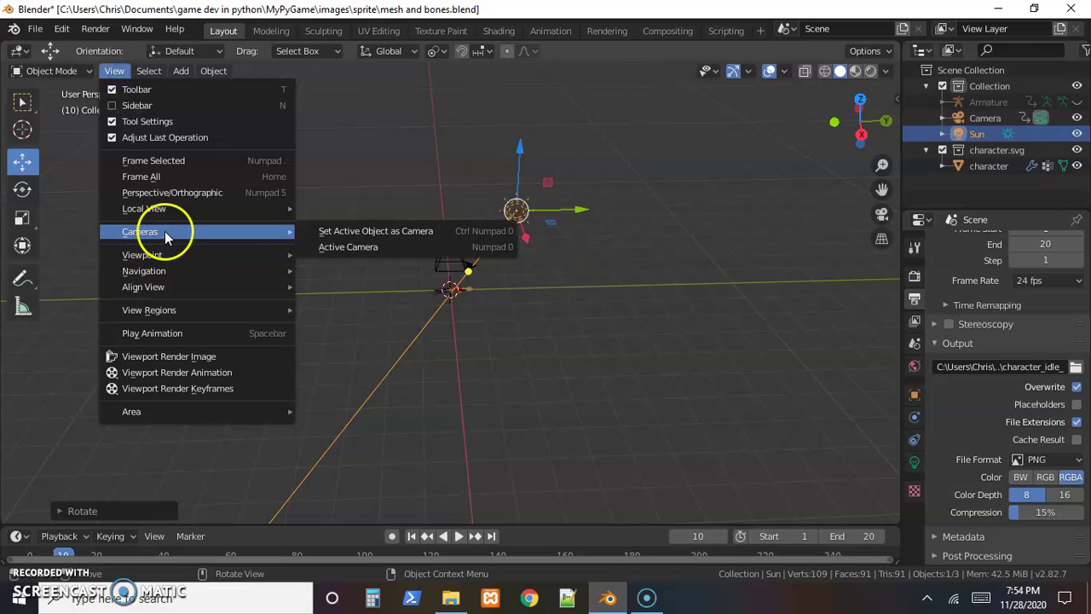
left_click(341, 251)
left_click_drag(471, 188, 449, 203)
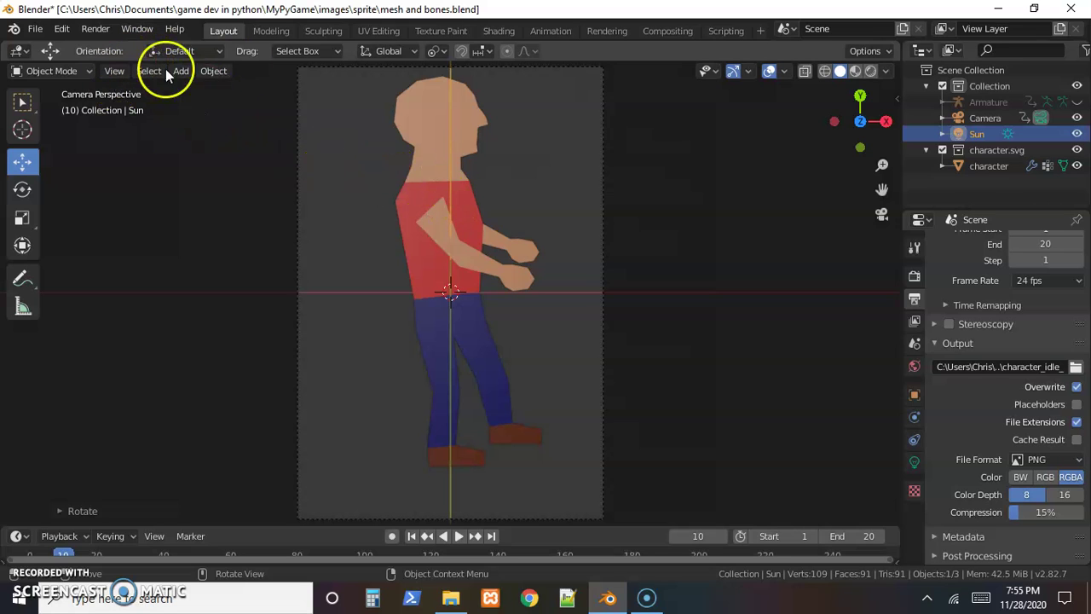
Switch to the Animation workspace and render the full idle animation with the sun light, closing the render window when it finishes
left_click(551, 32)
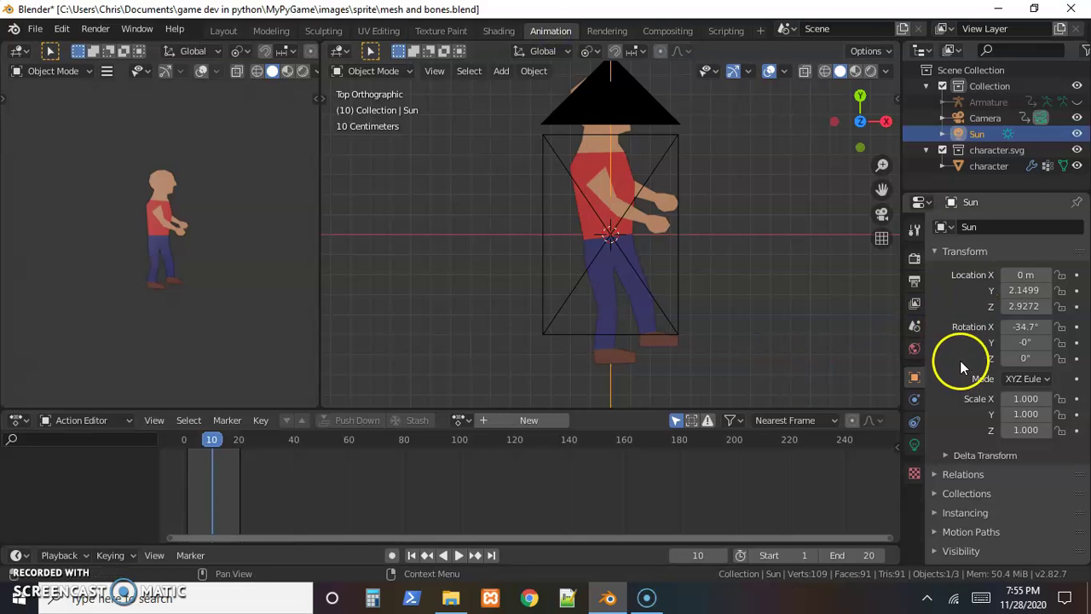
left_click(102, 33)
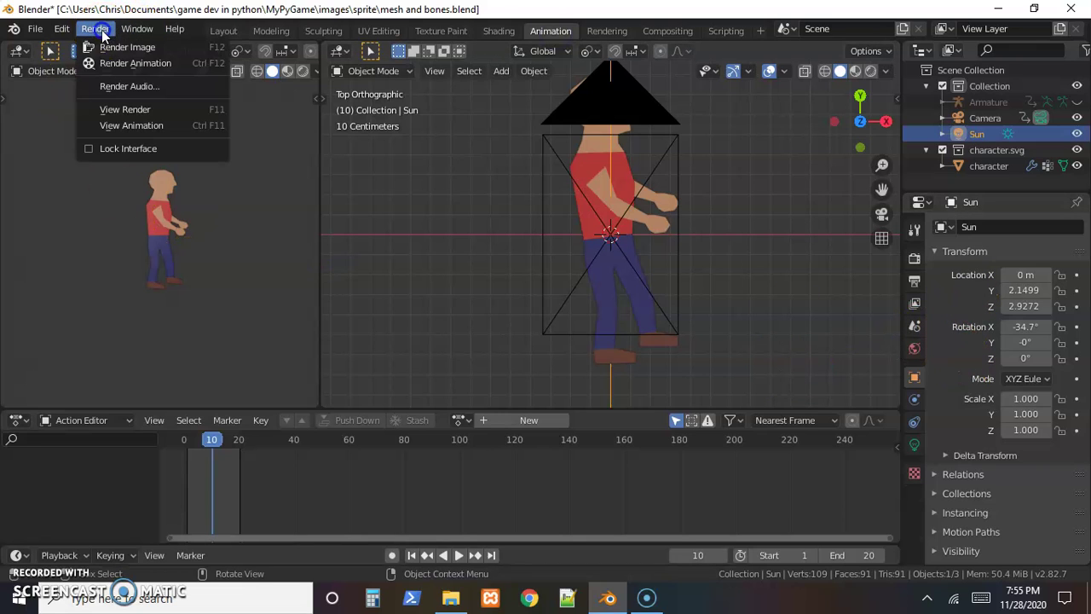
left_click(106, 61)
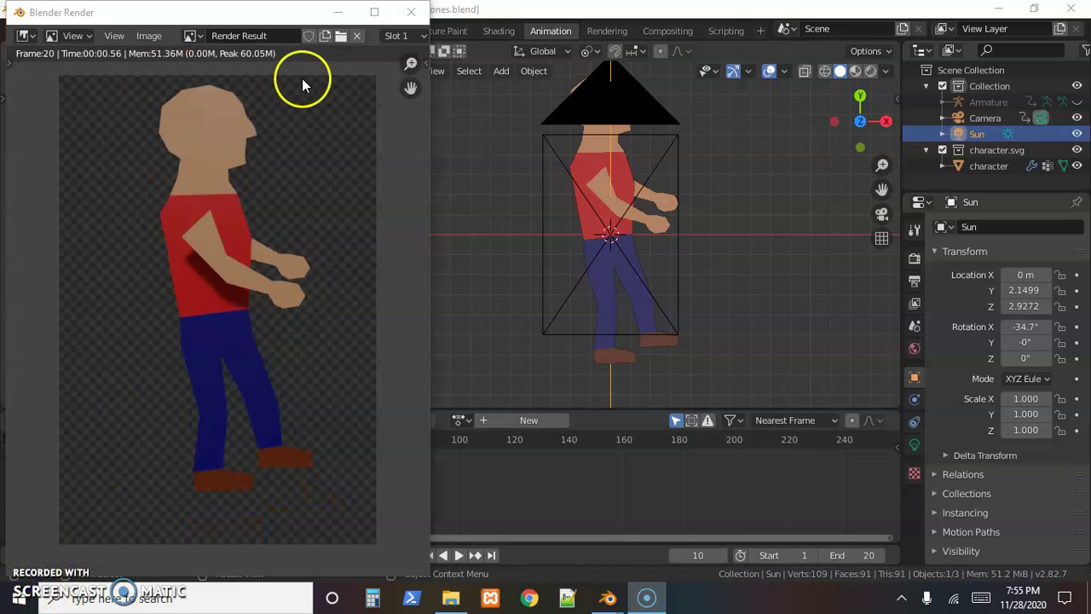
left_click(411, 12)
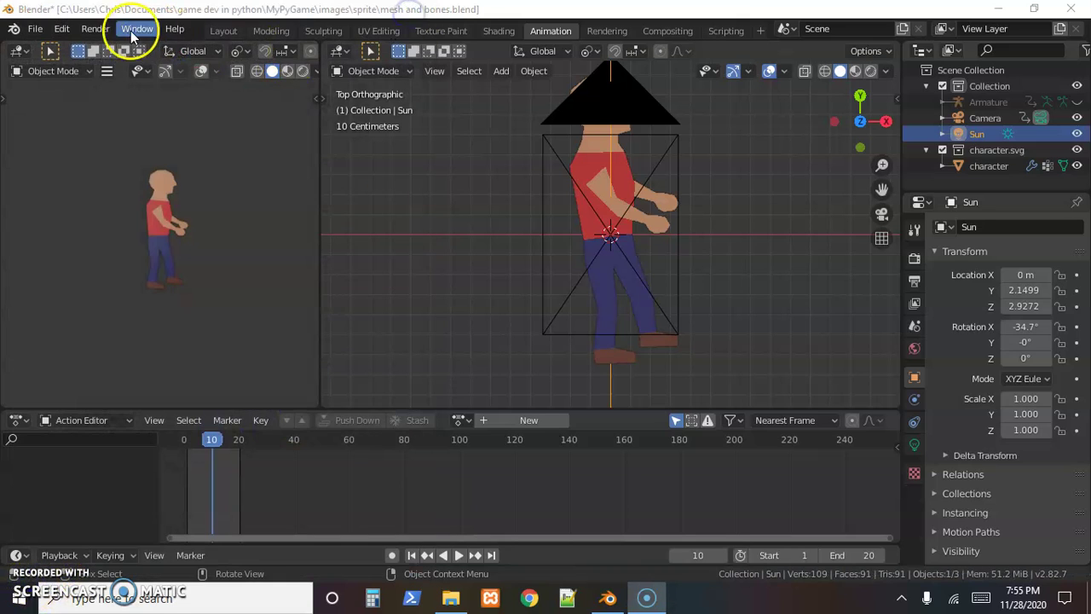
Play back the rendered idle animation and close the player
left_click(95, 29)
left_click(128, 125)
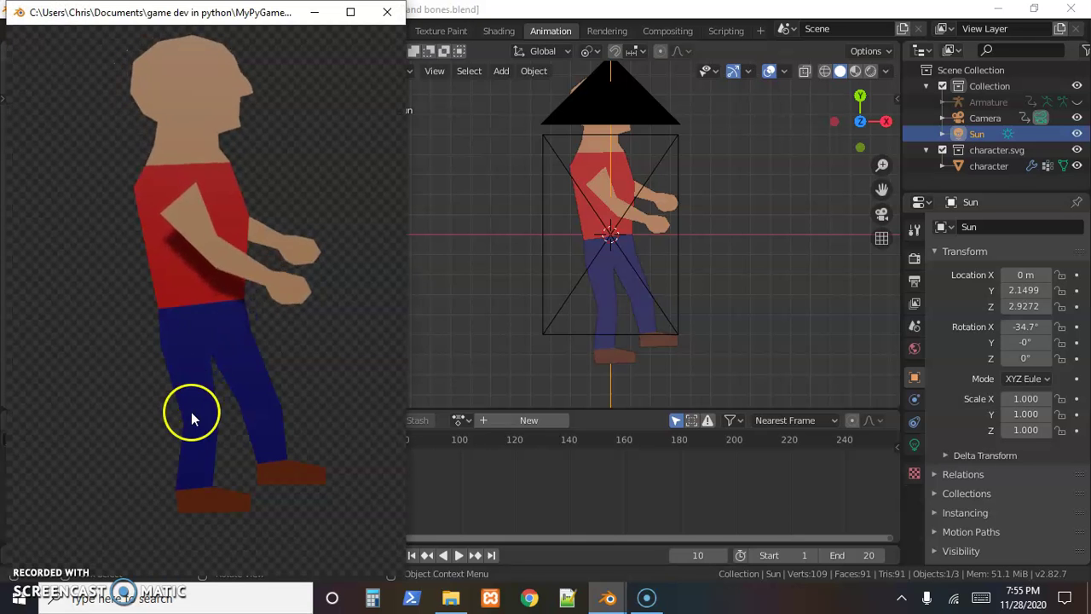
left_click(388, 15)
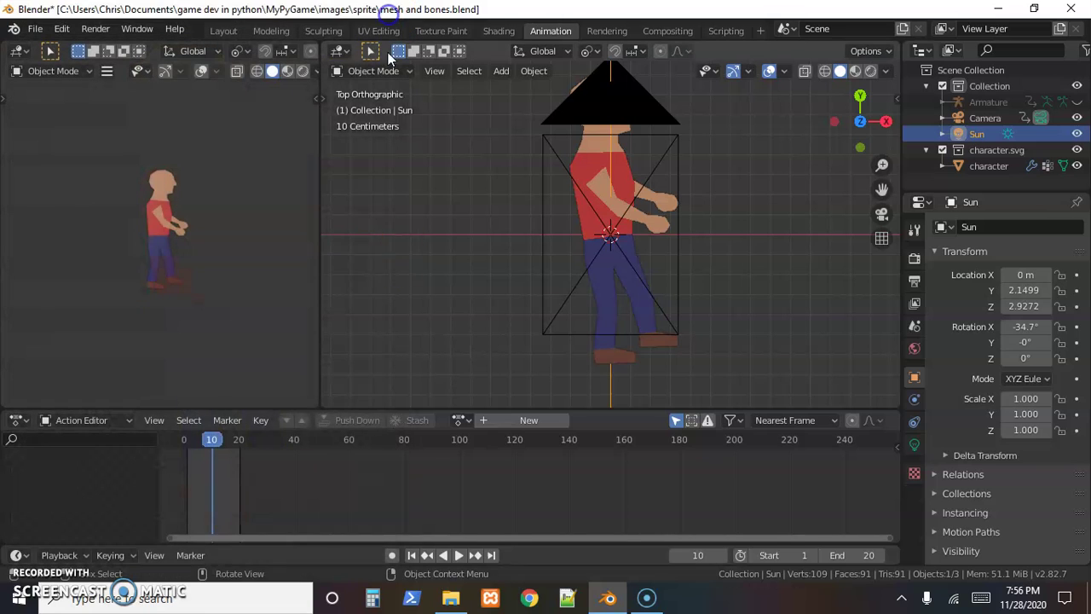
Switch to File Explorer and examine the rendered character_idle frames in the sprite folder
left_click(451, 598)
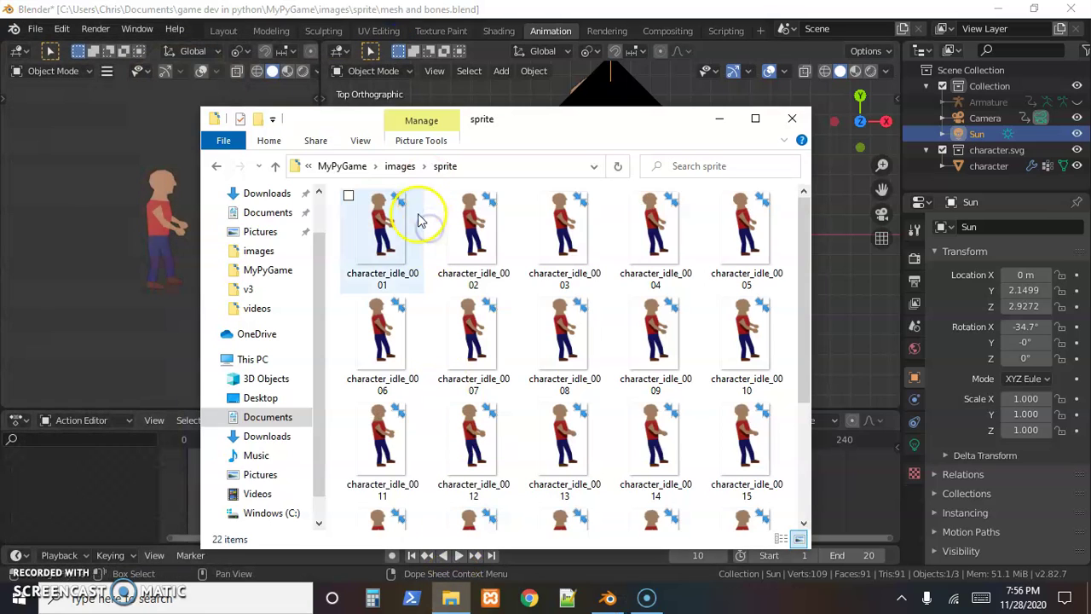
scroll(428, 324, "down", 2)
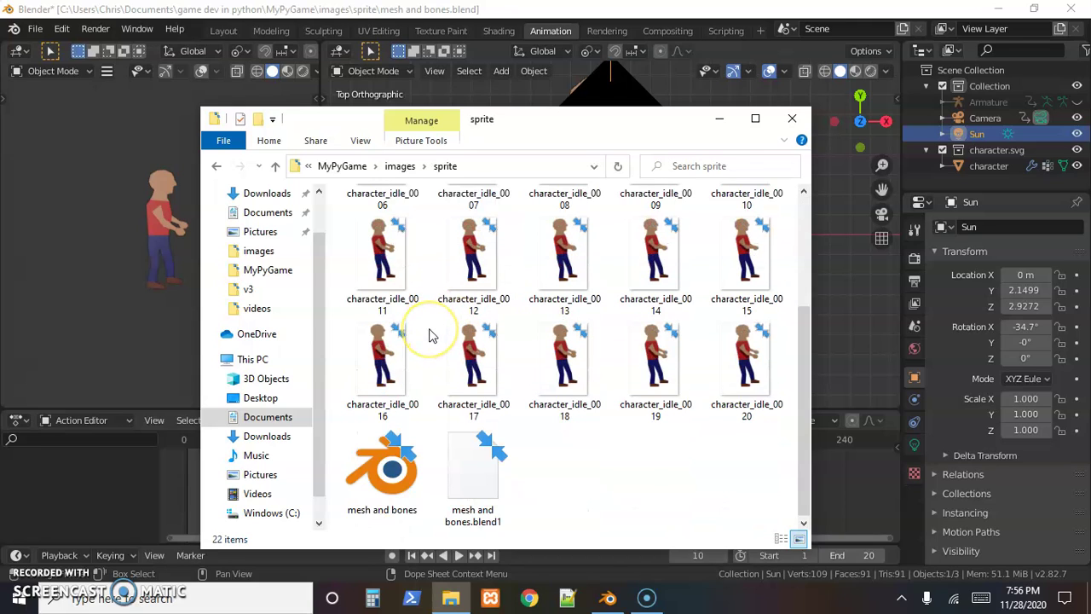
scroll(431, 333, "up", 2)
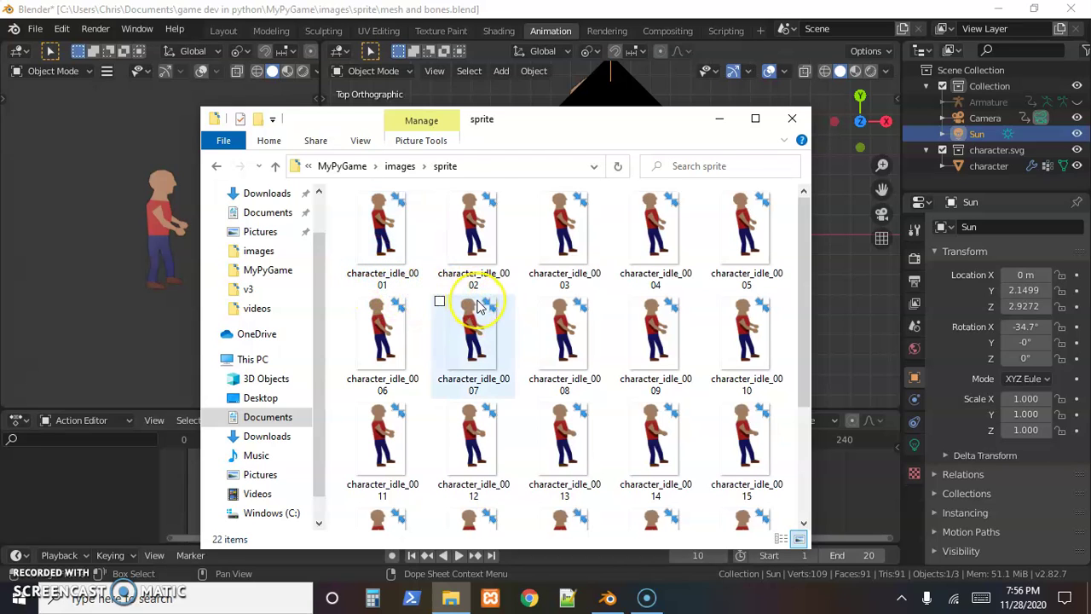
scroll(477, 305, "down", 2)
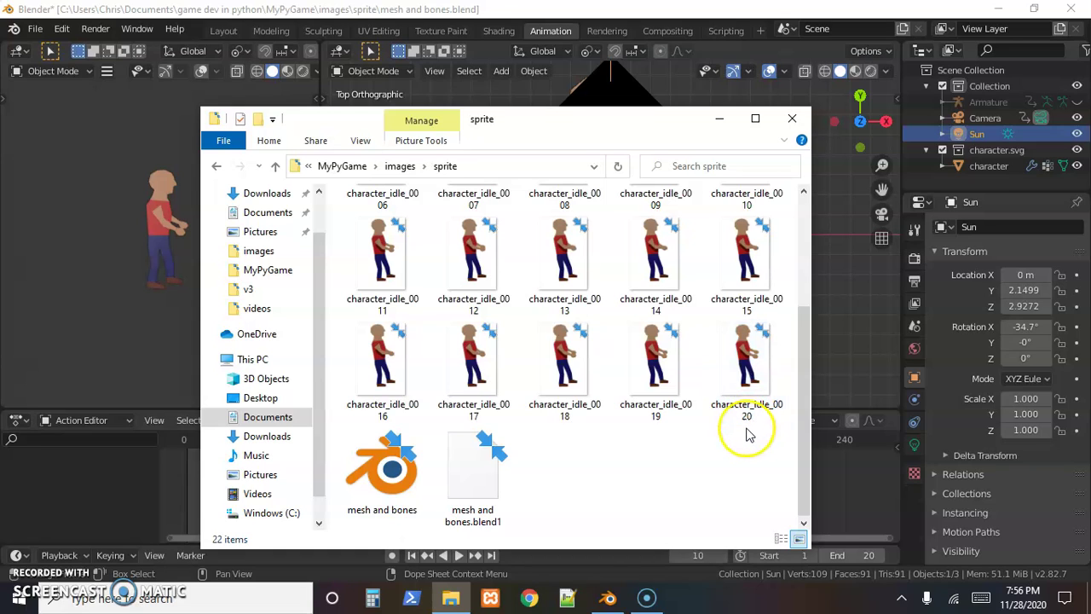
scroll(733, 431, "up", 2)
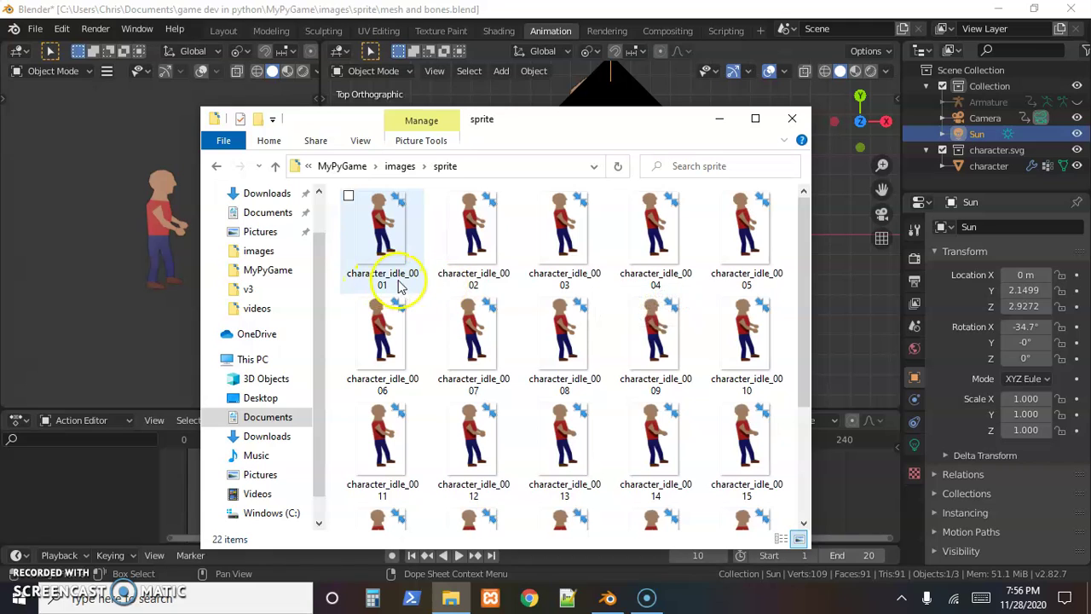
scroll(563, 324, "down", 2)
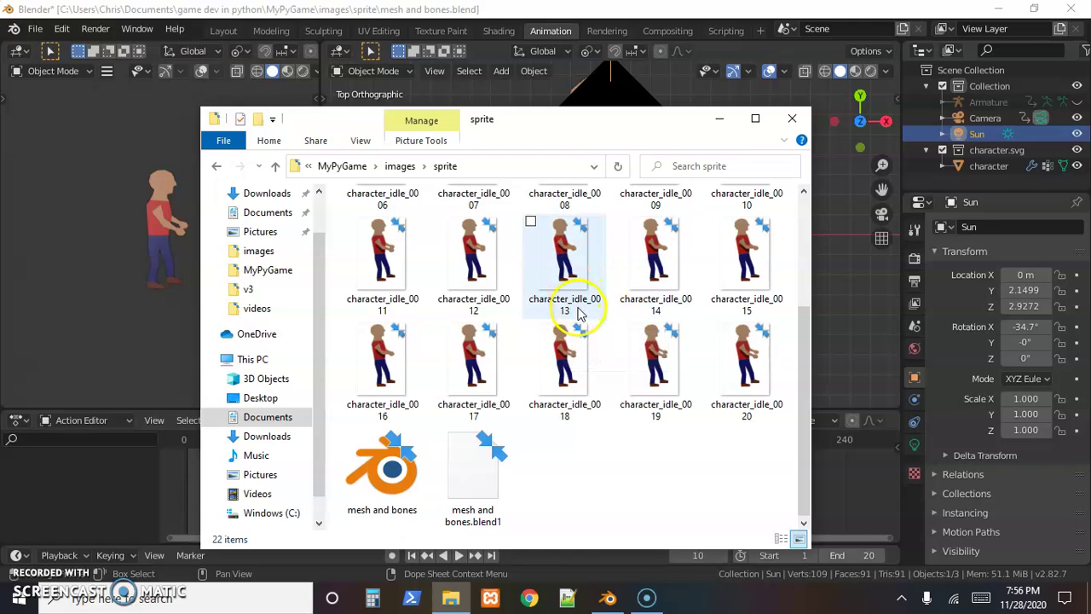
scroll(578, 313, "up", 2)
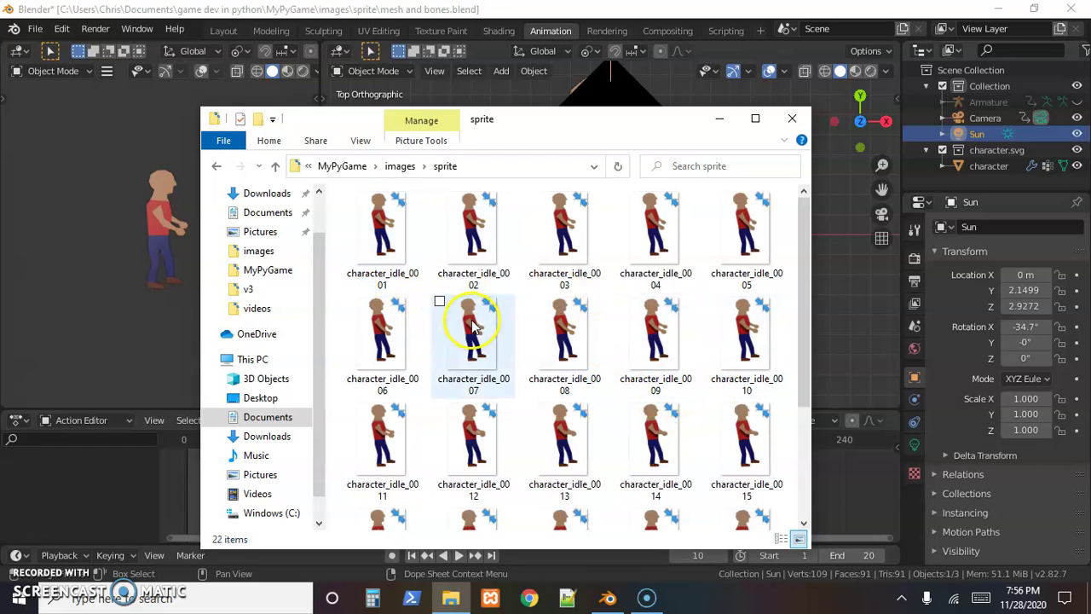
Return to Blender, select the armature and assign it the run action
left_click(608, 598)
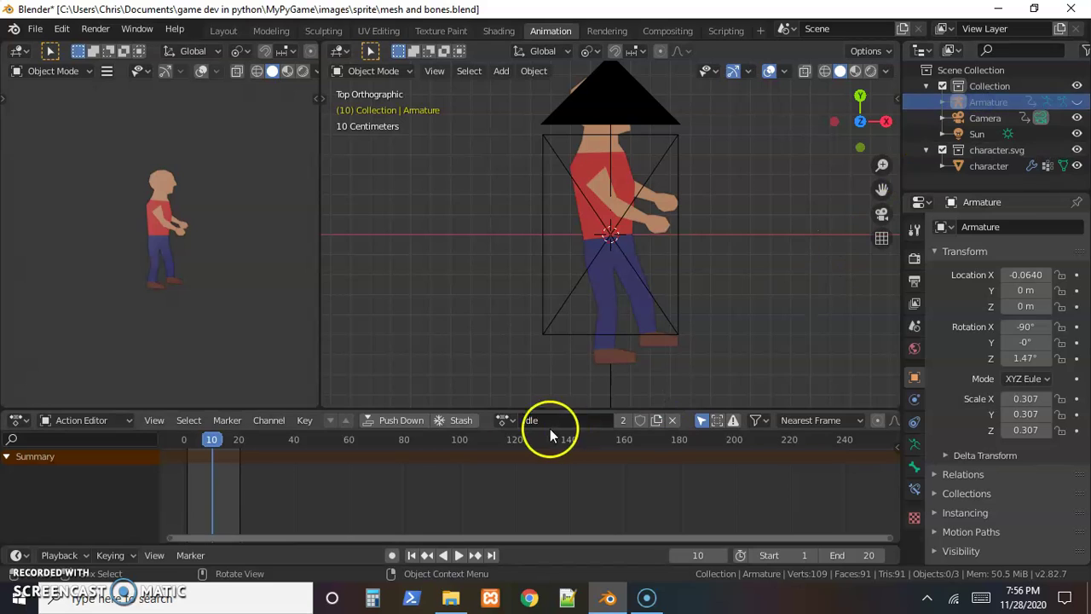
left_click(515, 421)
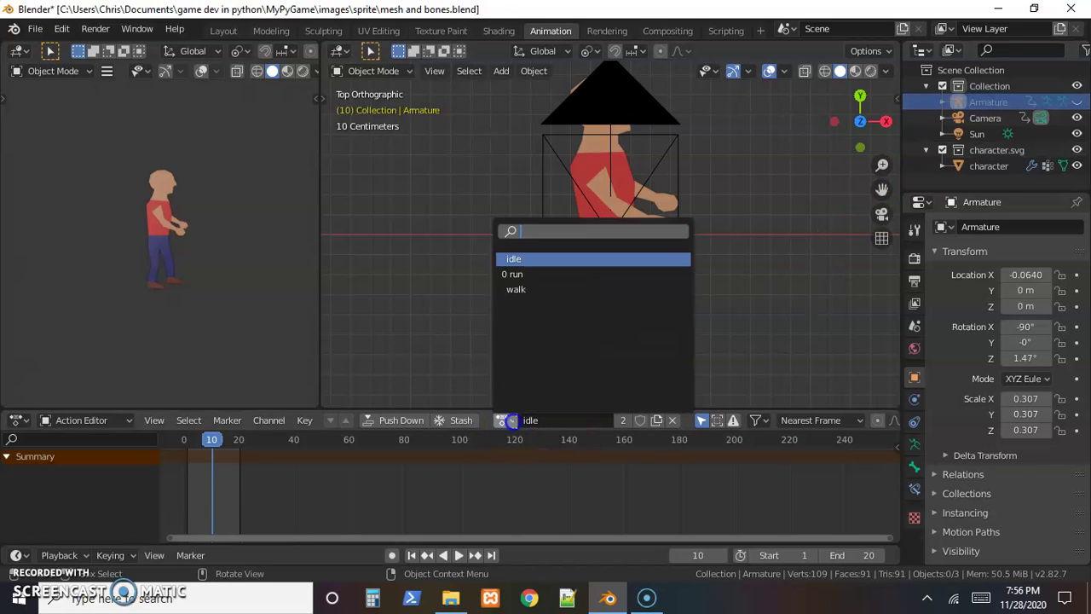
left_click(521, 273)
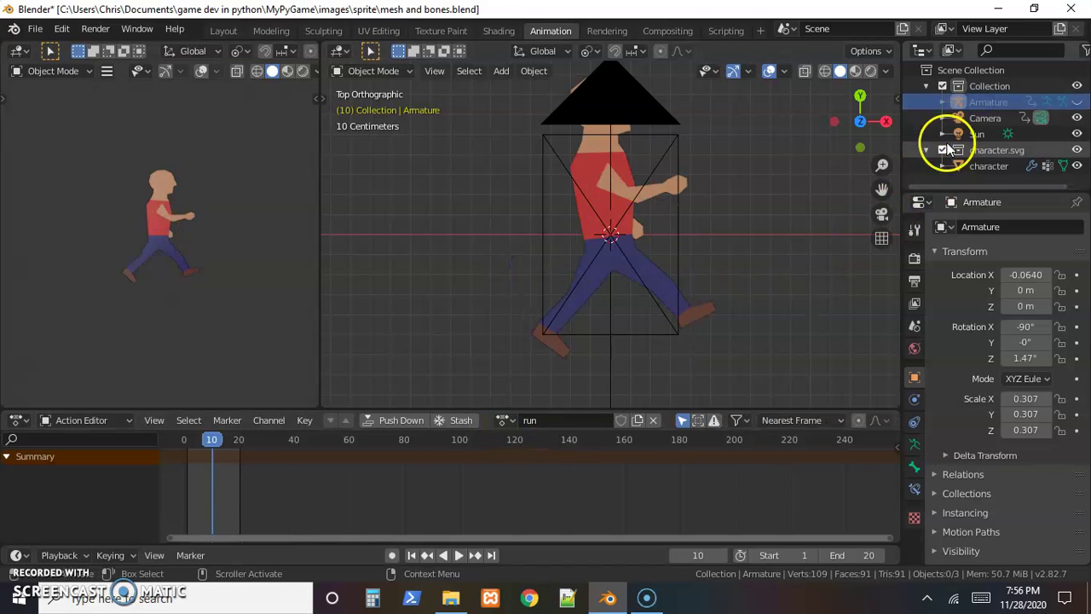
Preview the run action in the viewport and stop the playback
left_click(458, 556)
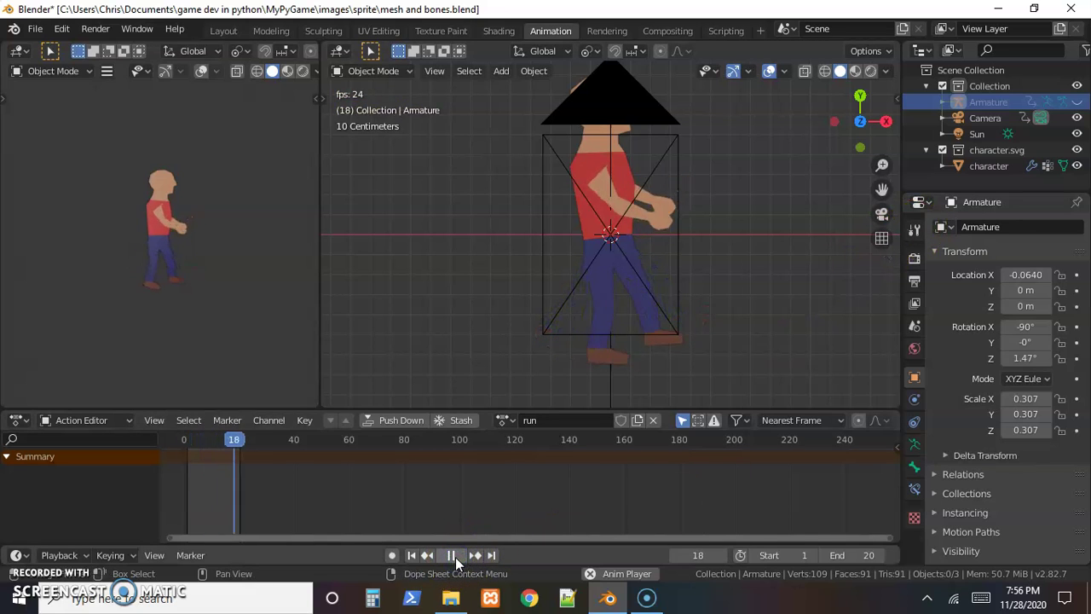
left_click(455, 555)
left_click(608, 278)
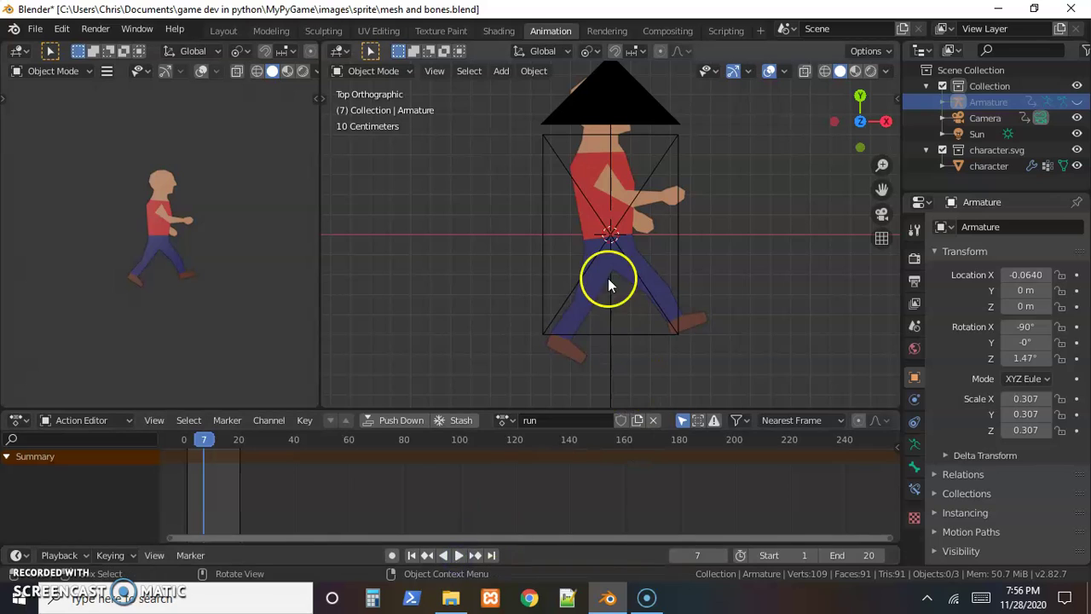
Render the full run animation over the existing output frames and close the render window
left_click(86, 34)
left_click(115, 66)
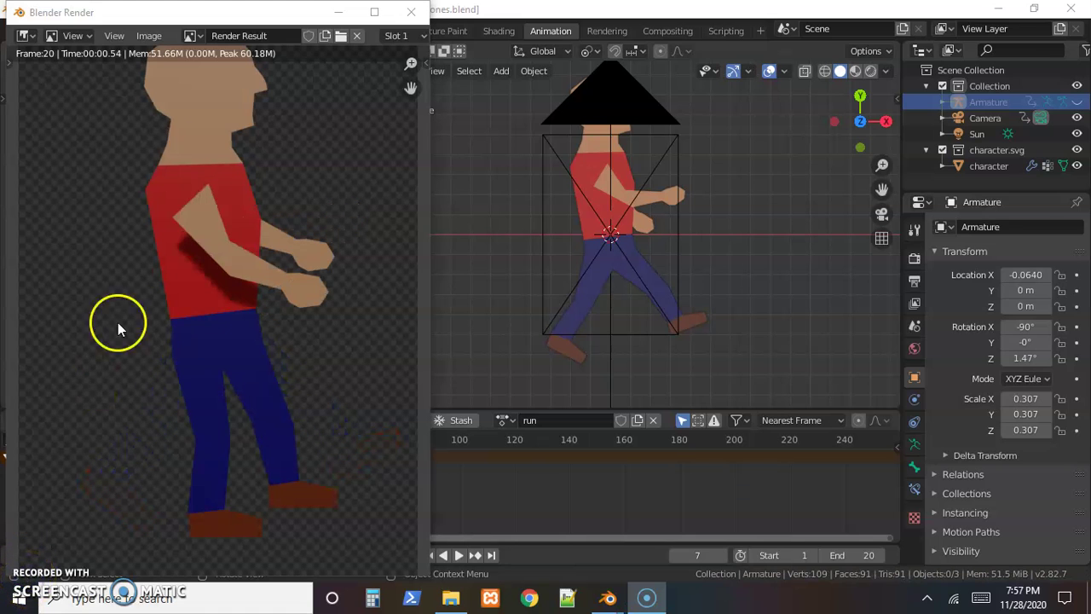
left_click(410, 14)
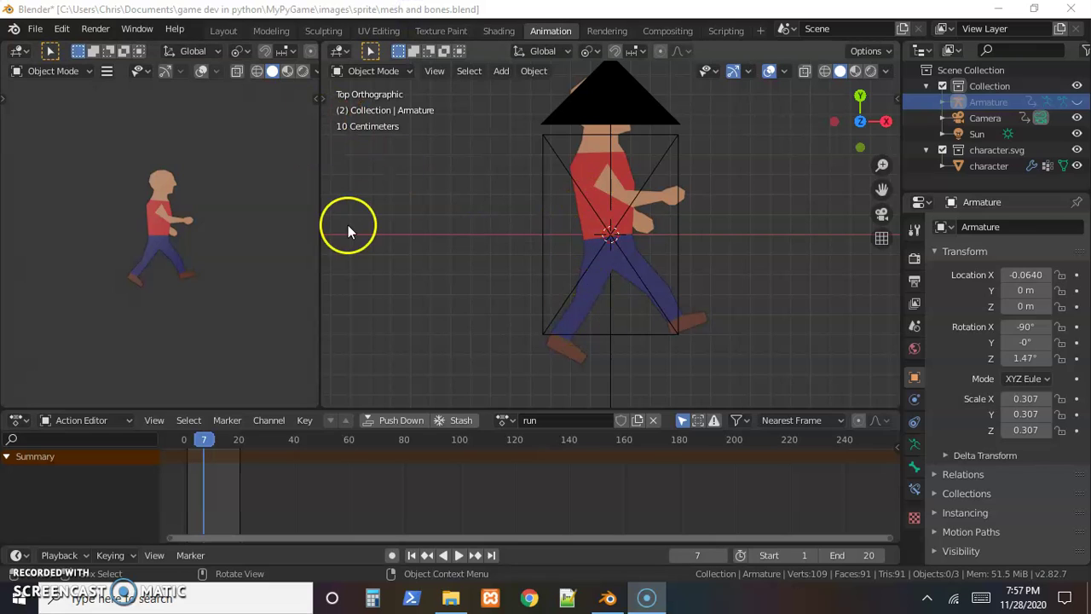
Play back the rendered run animation and close the player
left_click(97, 31)
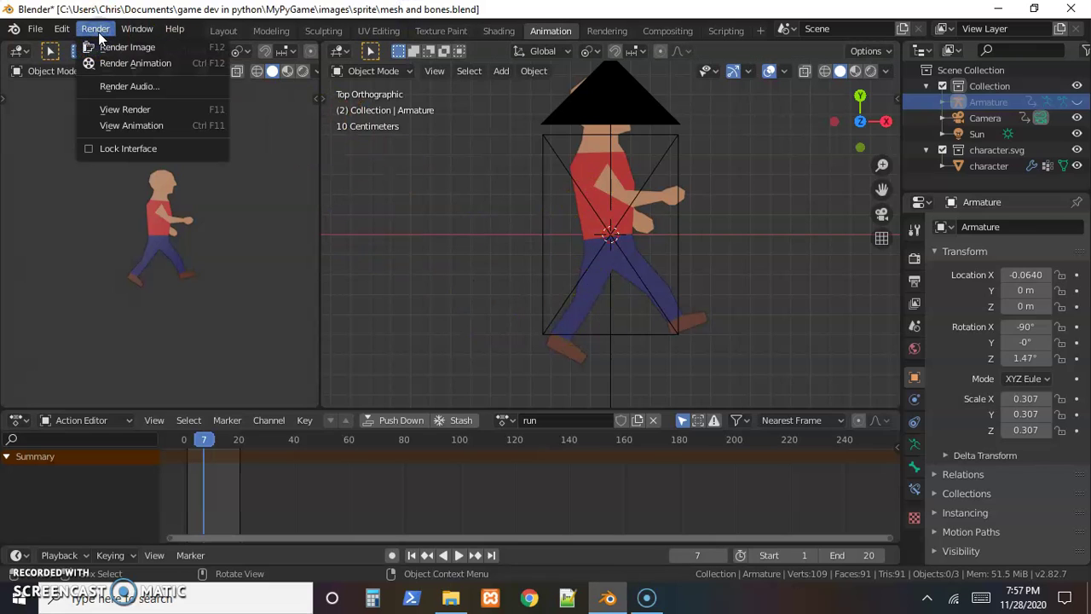
mouse_move(110, 64)
left_mouse_down()
mouse_move(441, 151)
mouse_move(594, 238)
left_mouse_up()
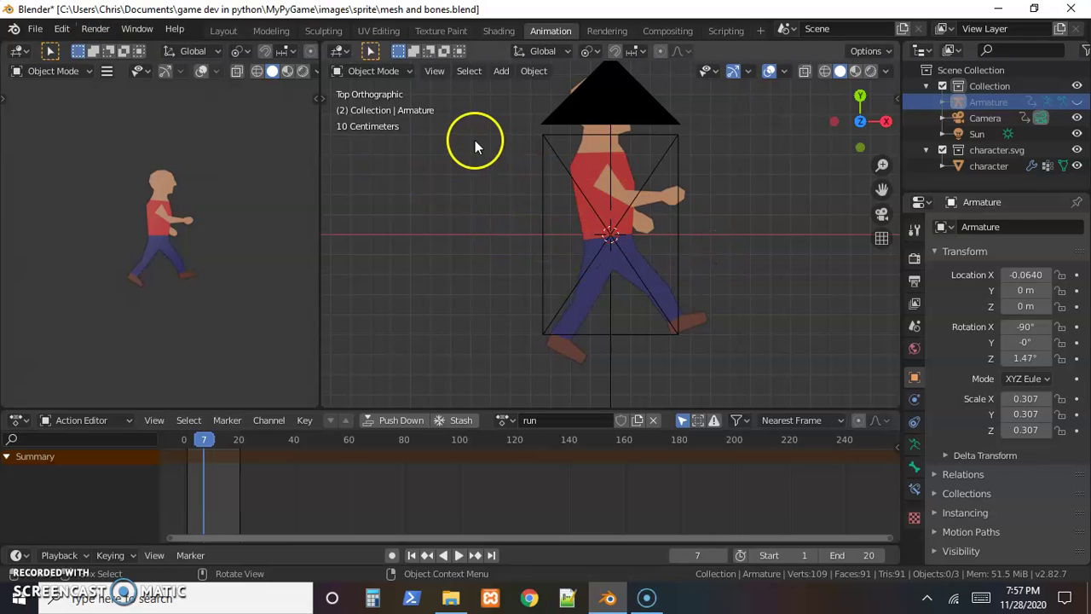
left_click(96, 30)
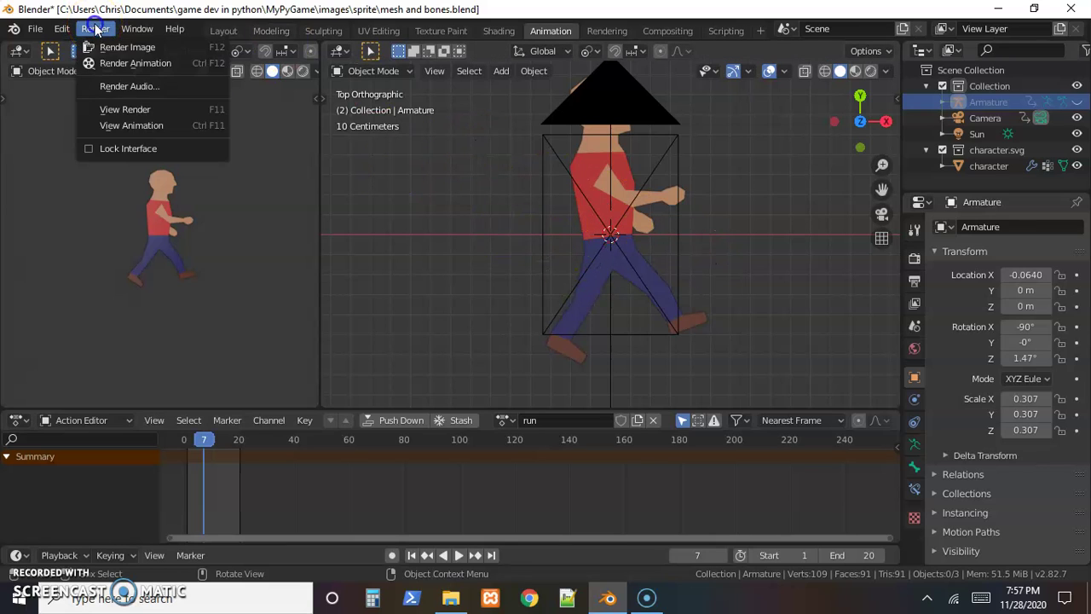
left_click(116, 129)
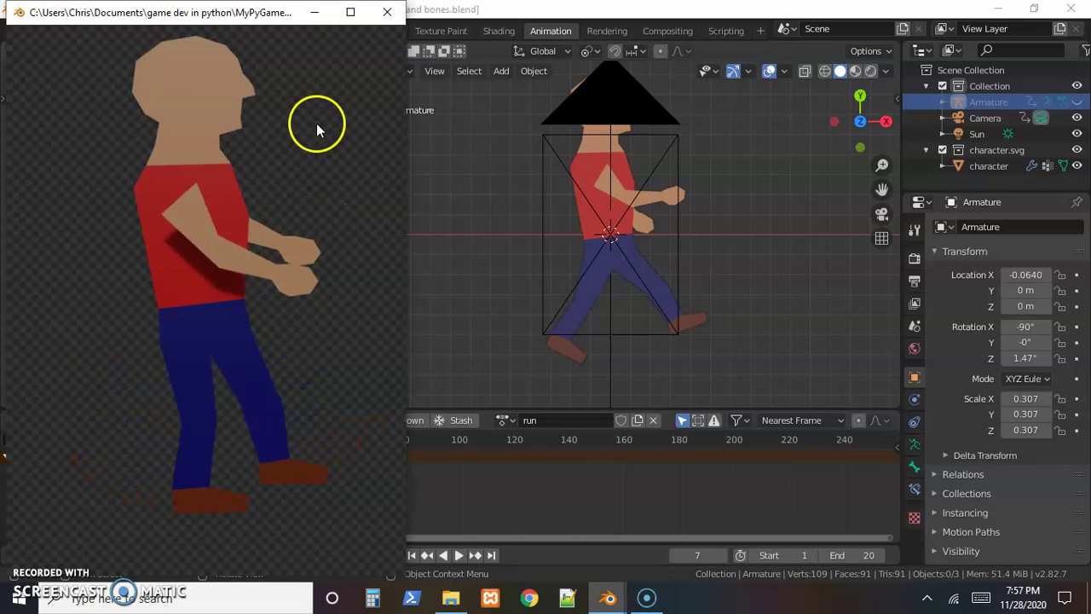
left_click(383, 14)
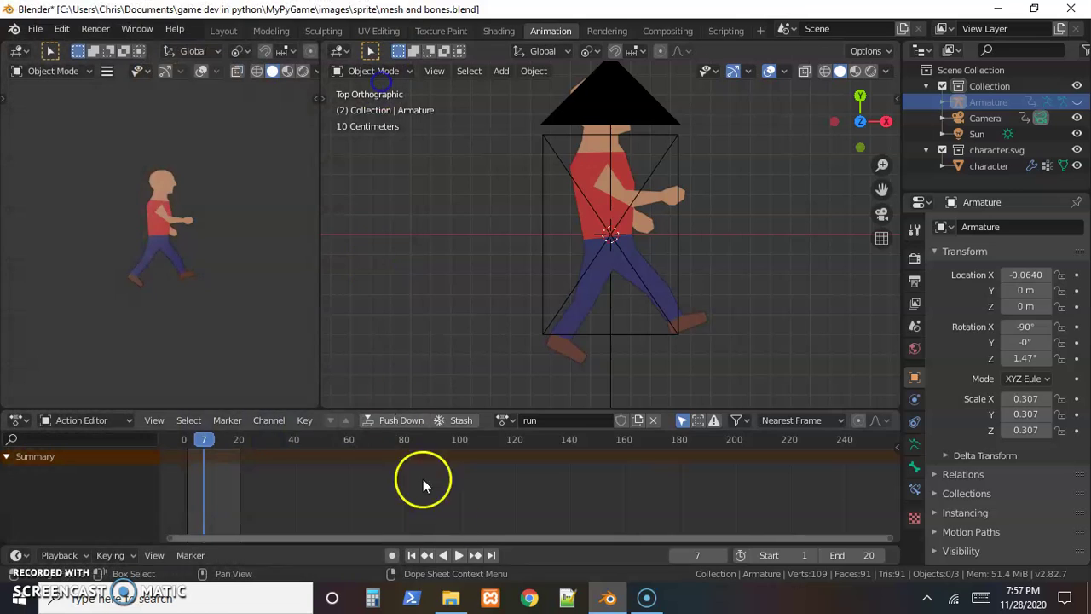
Switch to File Explorer and examine the run poses and image details of the rendered PNG frames in the sprite folder
left_click(451, 597)
scroll(442, 252, "down", 2)
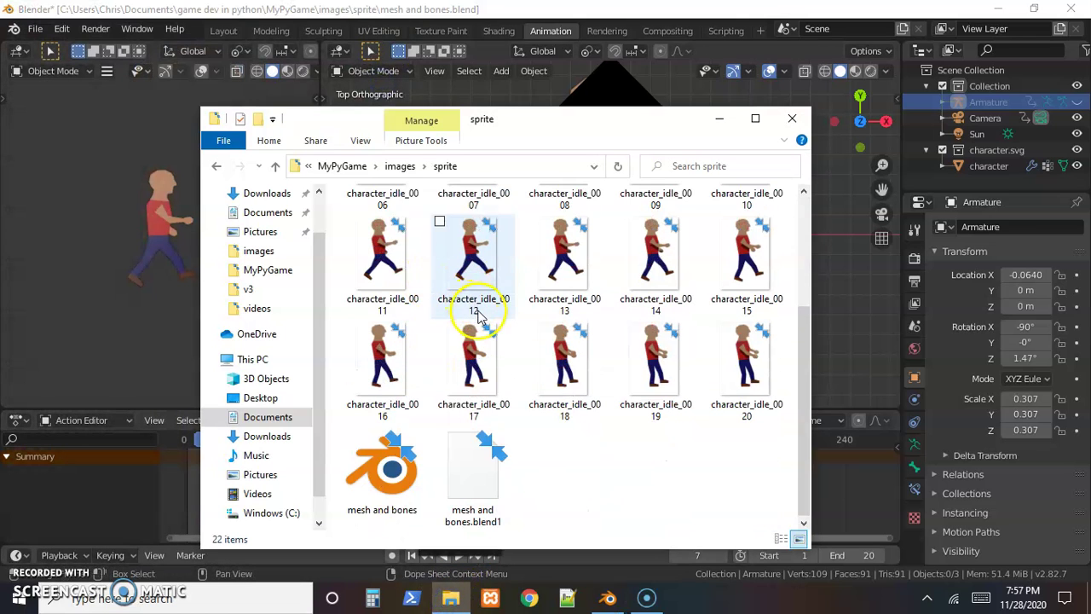
scroll(475, 305, "up", 2)
scroll(480, 341, "down", 2)
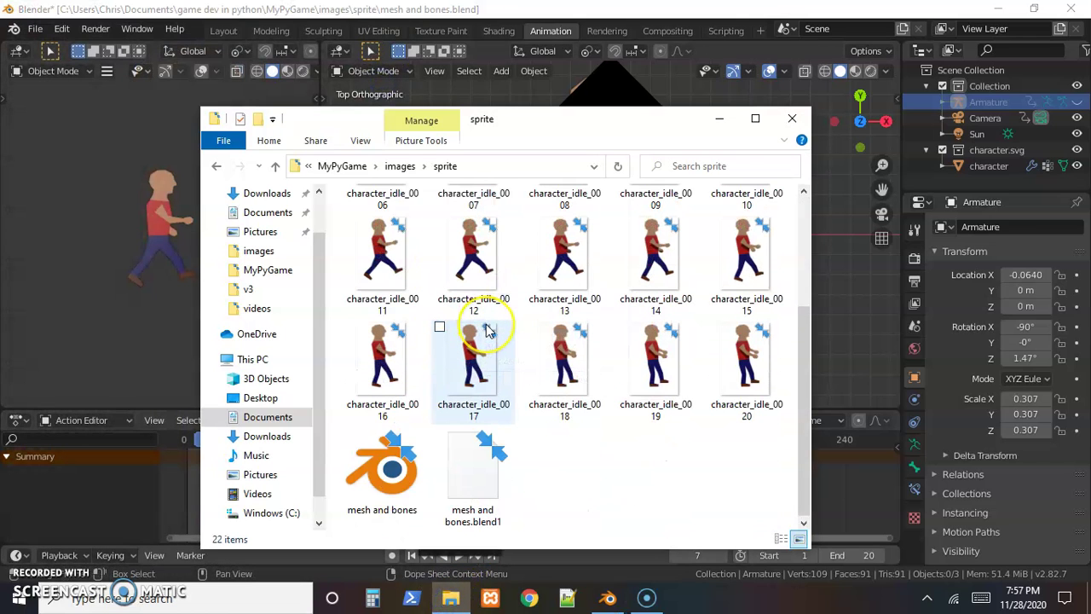
scroll(489, 331, "up", 2)
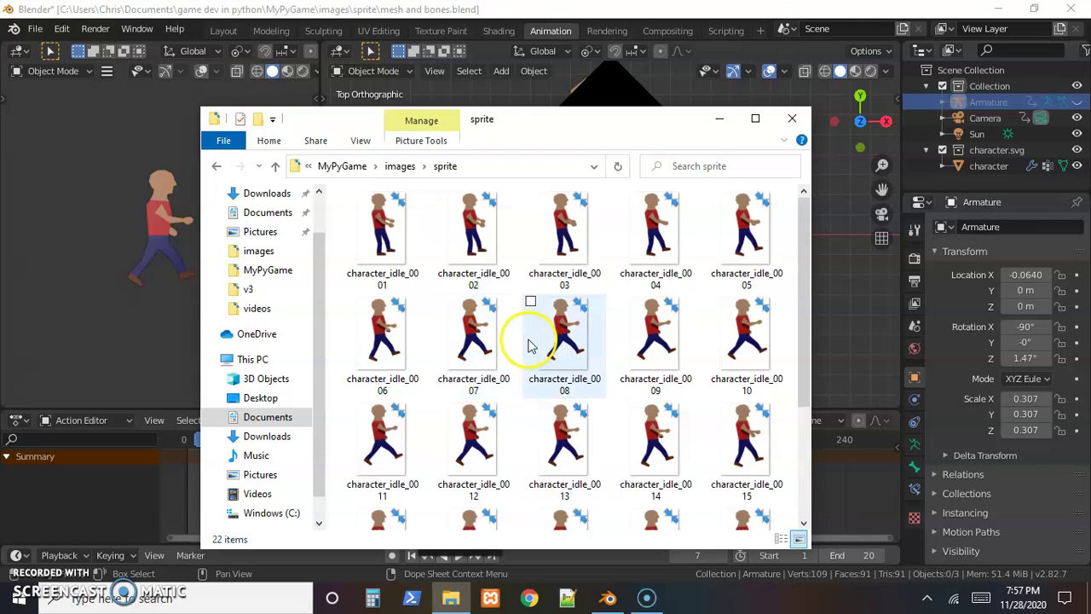
scroll(531, 343, "down", 2)
scroll(533, 348, "up", 2)
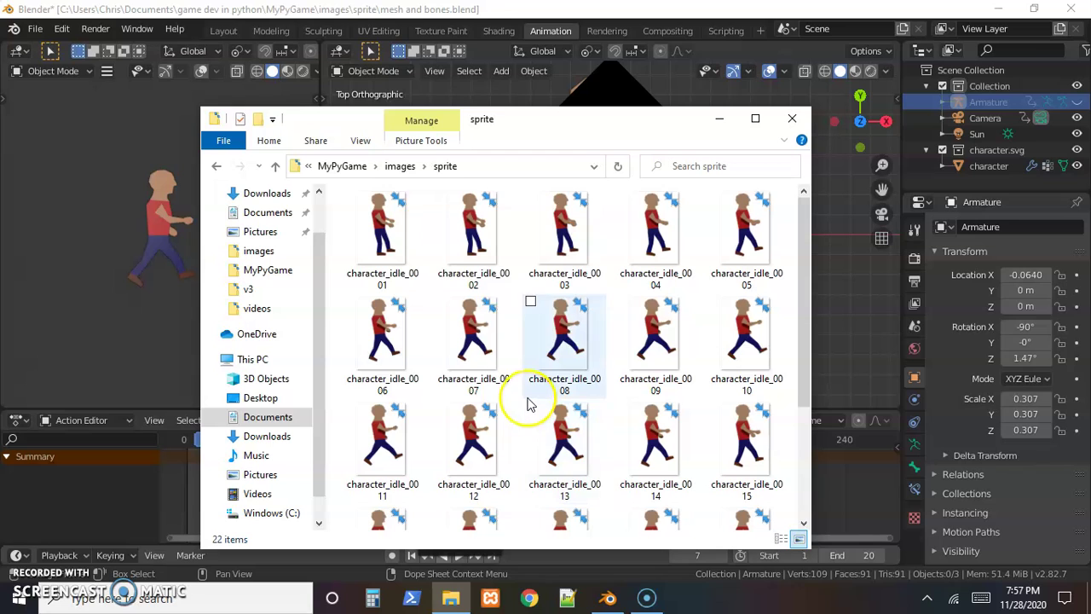
scroll(529, 408, "down", 2)
scroll(528, 409, "up", 2)
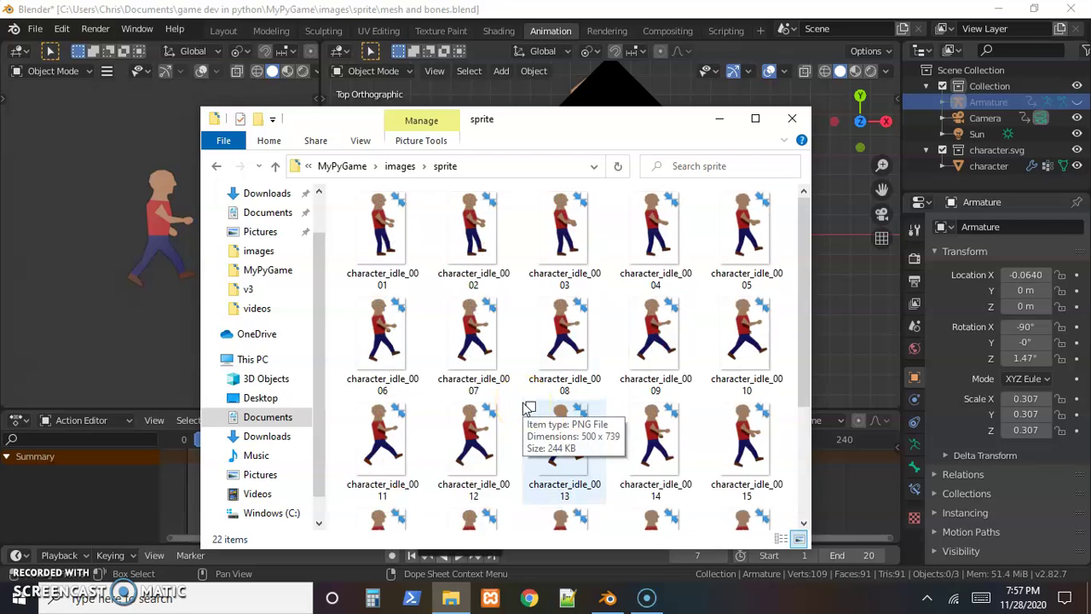
scroll(527, 409, "down", 2)
left_click(476, 388)
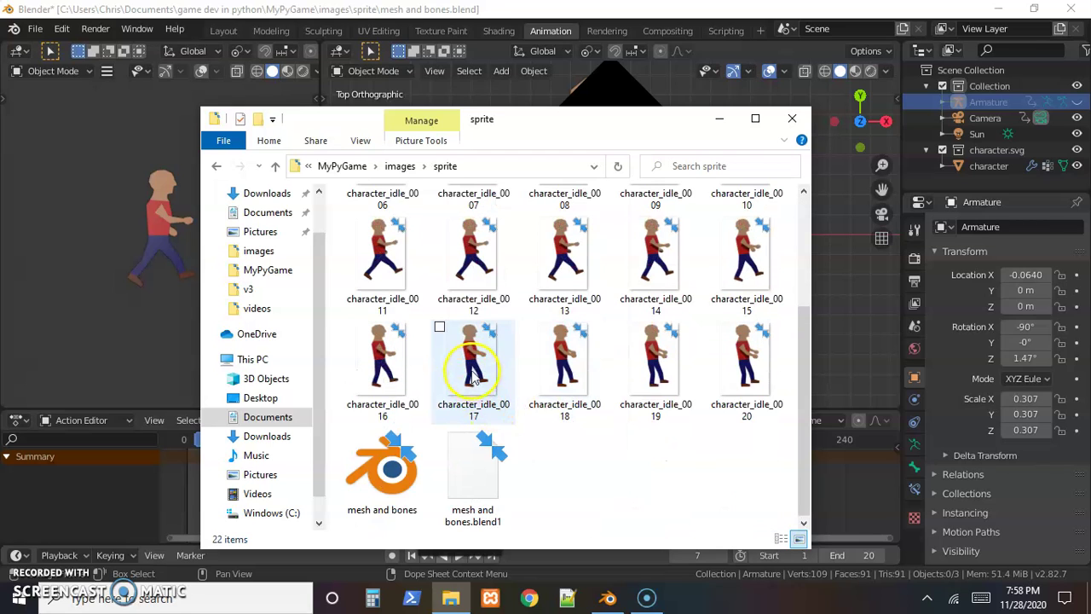
mouse_move(471, 341)
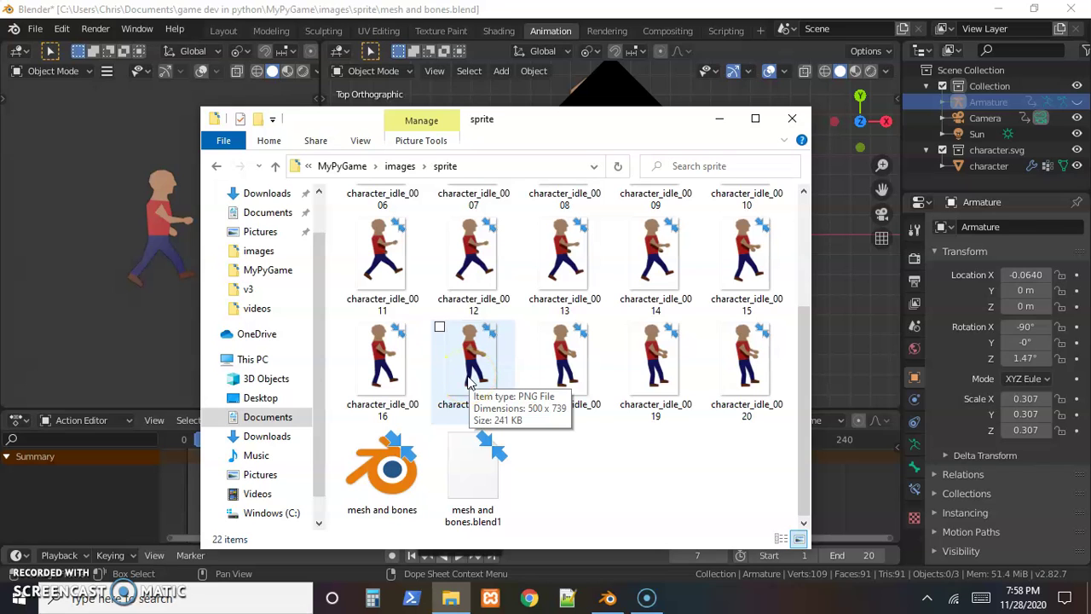
Look over the rendered run frames in the sprite folder, from the last poses back to the first
left_click(545, 374)
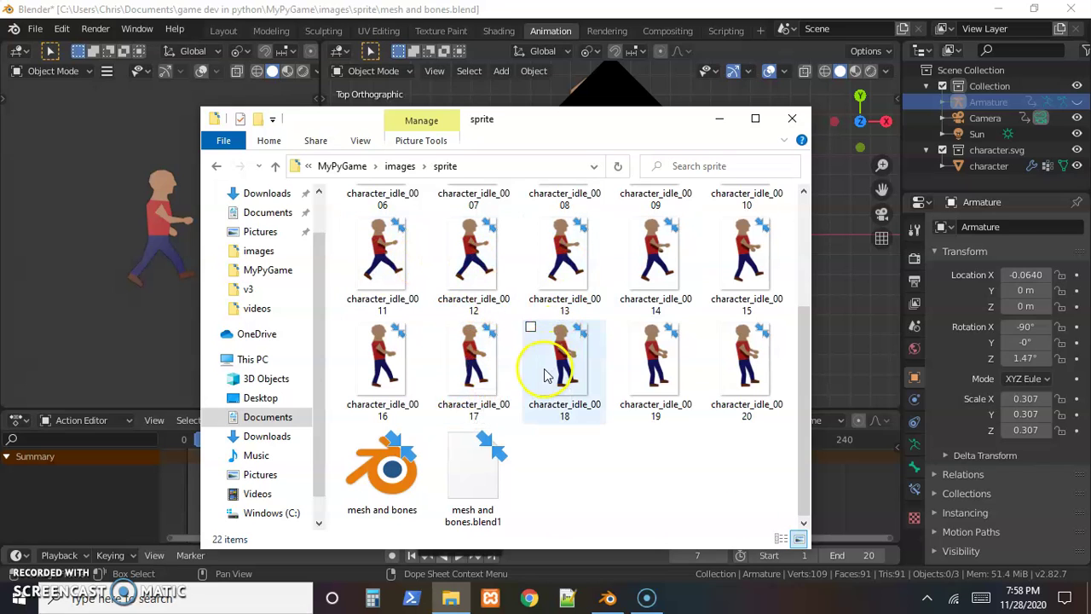
left_click(504, 383)
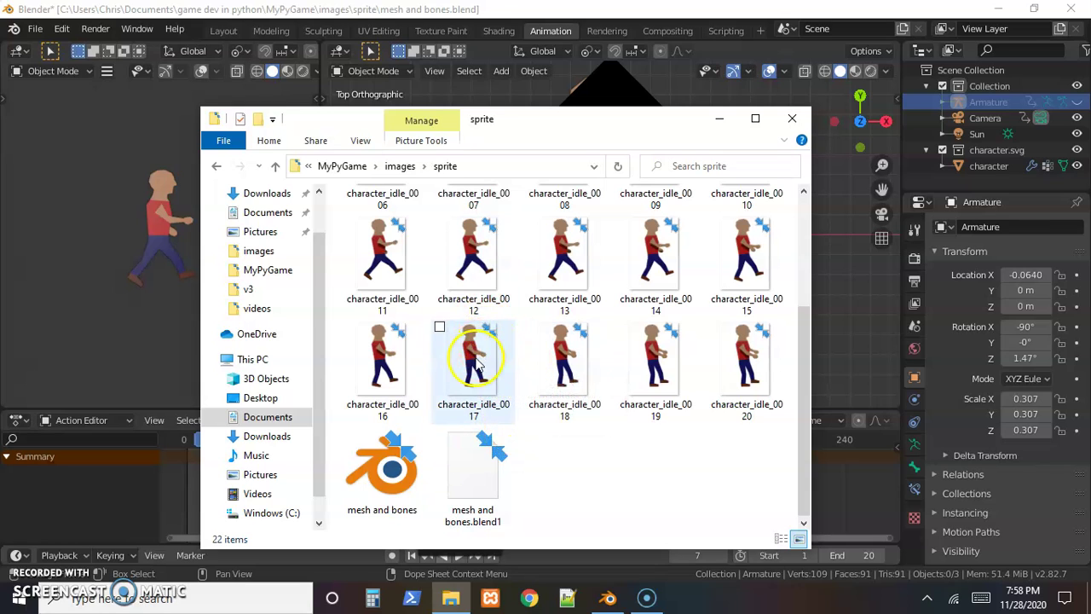
scroll(478, 353, "up", 3)
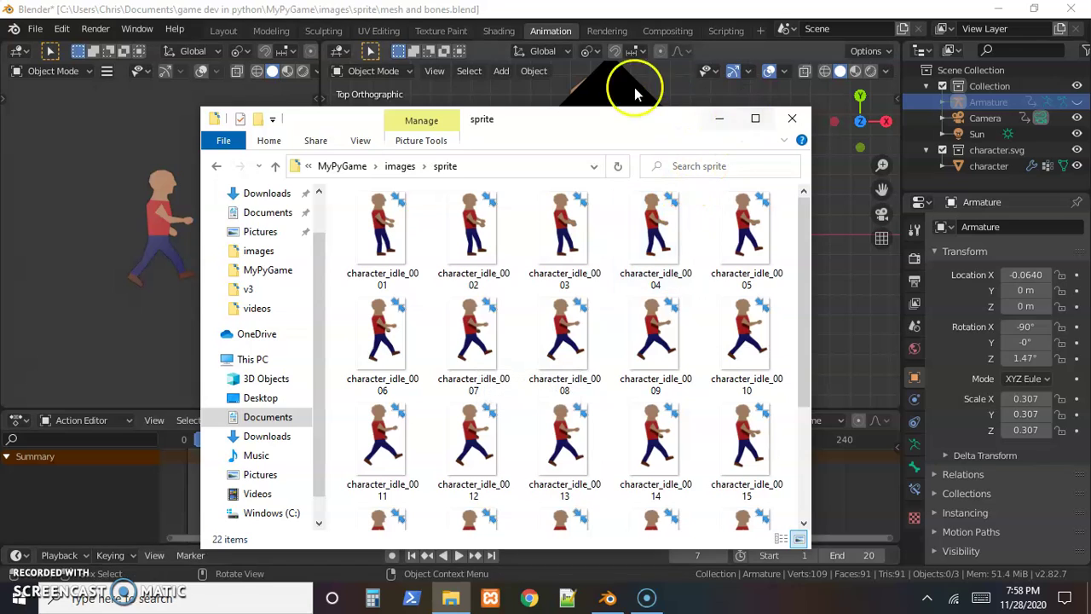
Switch to Blender and look at the available render commands
left_click(634, 14)
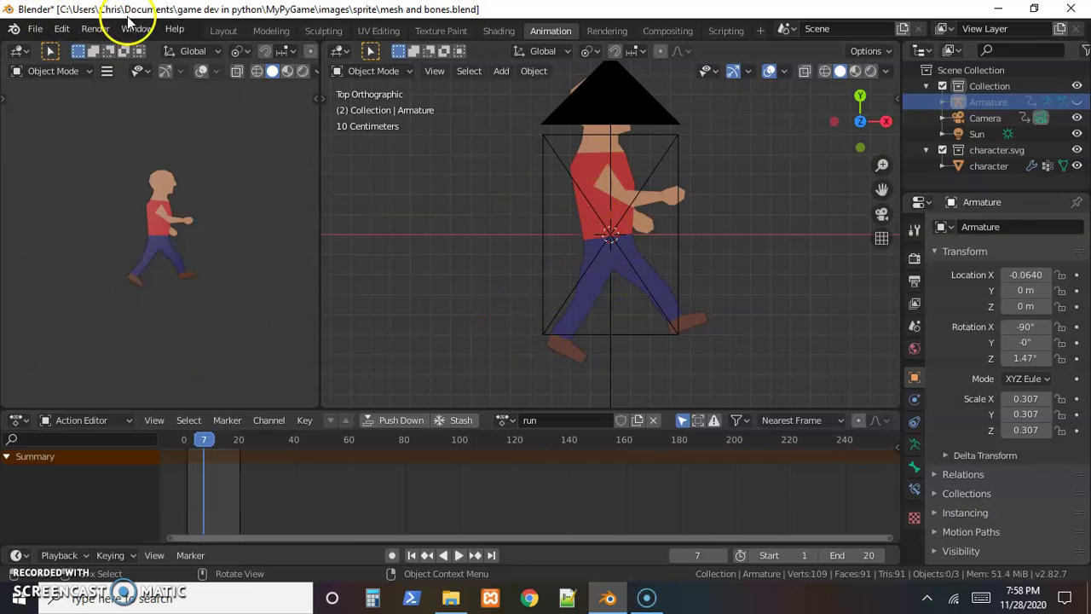
left_click(98, 29)
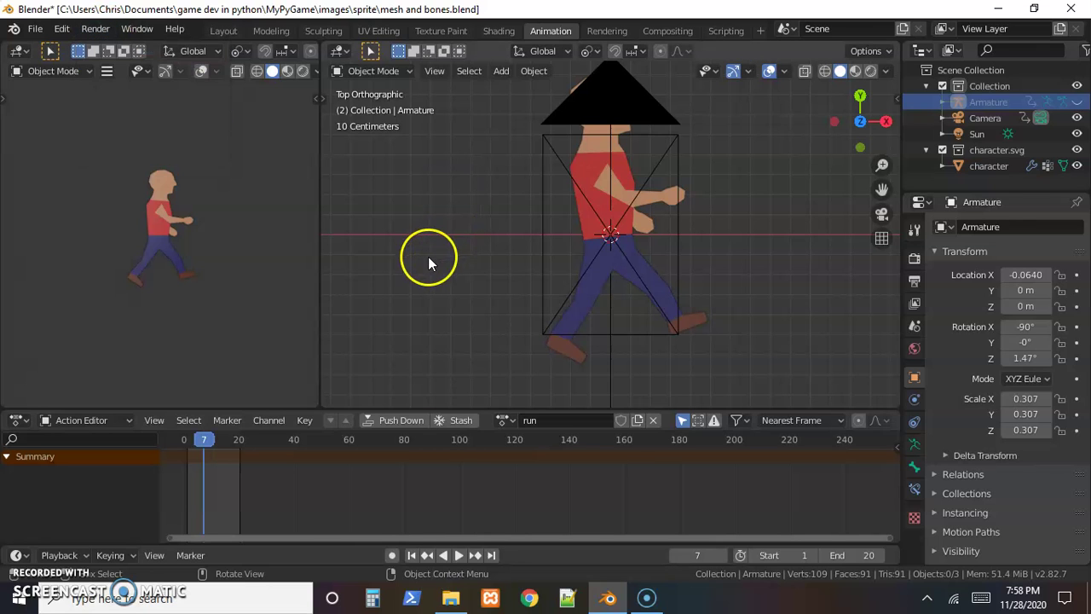
Switch to File Explorer and review the full run sequence and the image details of frame 12 in the sprite folder
left_click(451, 597)
scroll(490, 264, "down", 5)
scroll(494, 281, "up", 2)
scroll(494, 283, "down", 2)
scroll(500, 290, "up", 2)
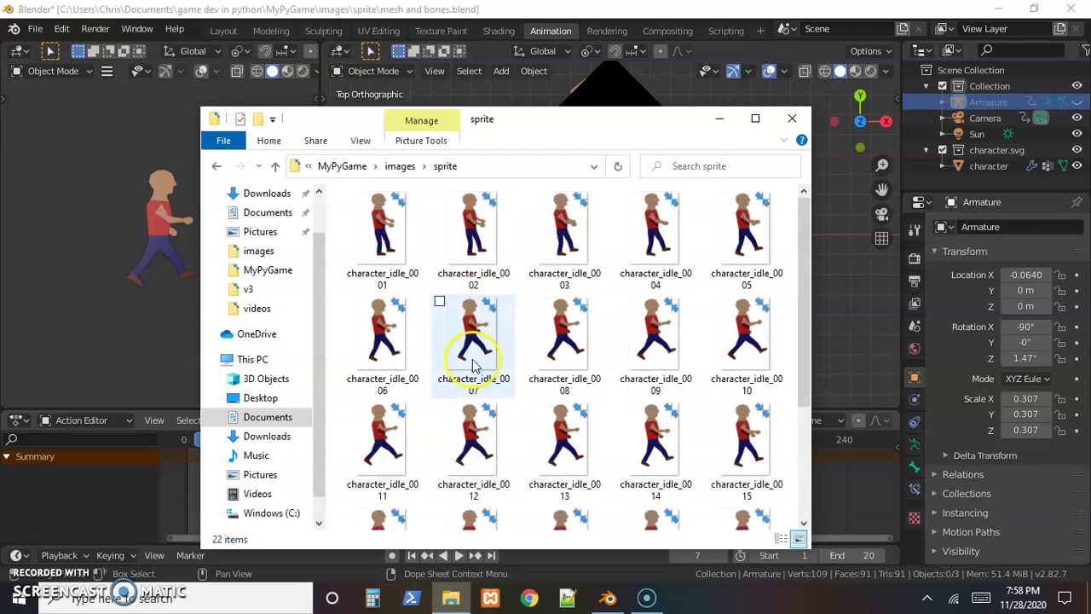
mouse_move(450, 421)
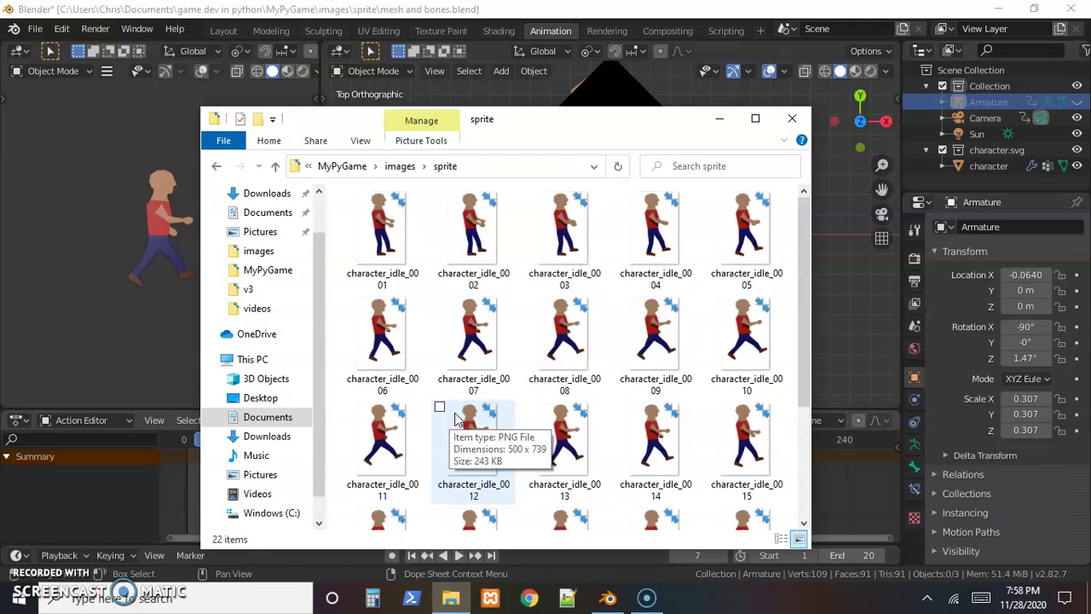